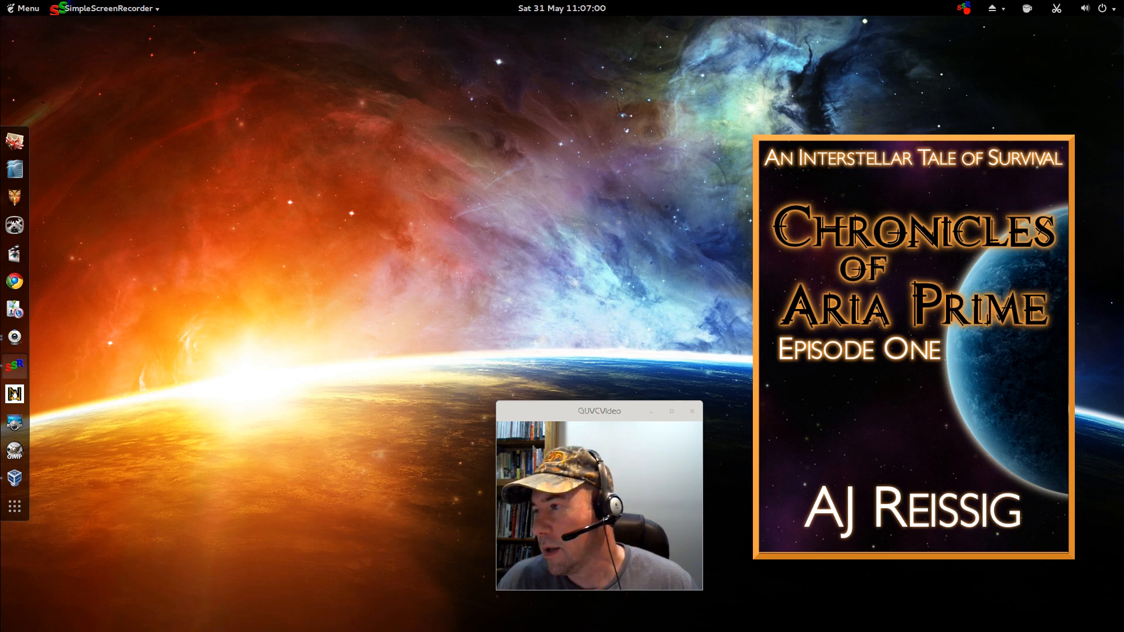
Bring the Antergos VM window onscreen in VirtualBox and maximize it
key("alt+Tab")
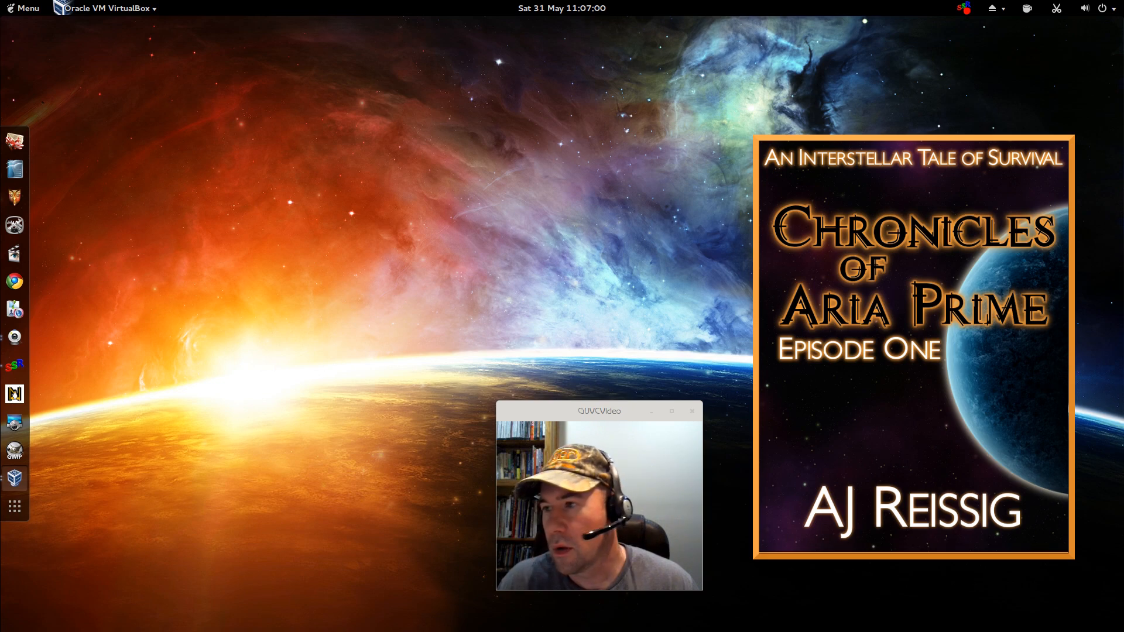
left_click_drag(1123, 140, 489, 87)
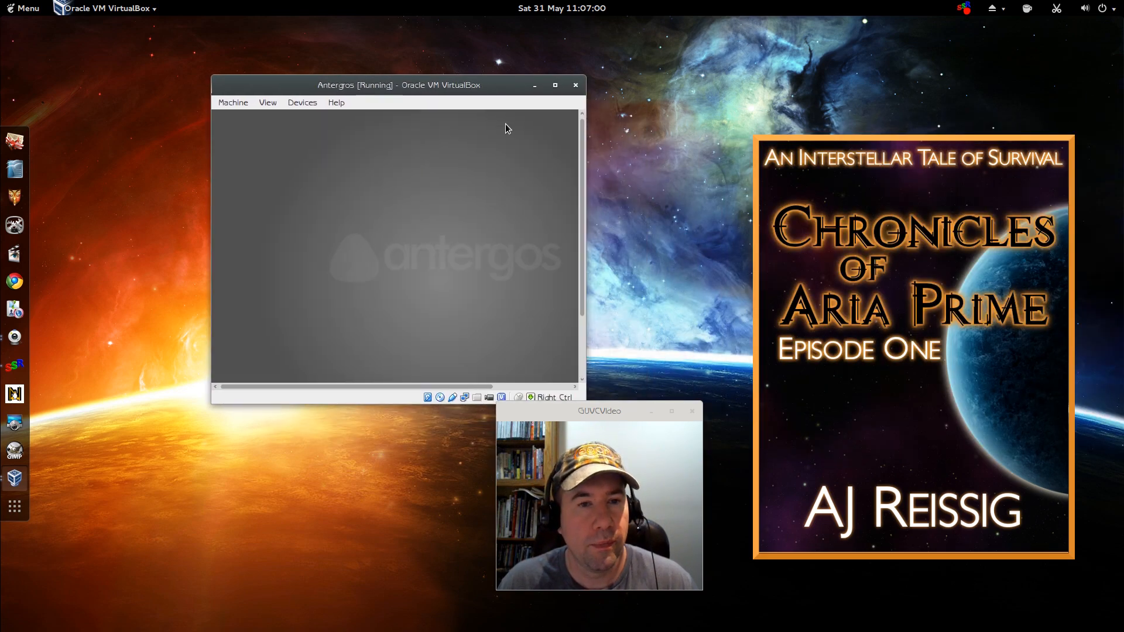
left_click(554, 87)
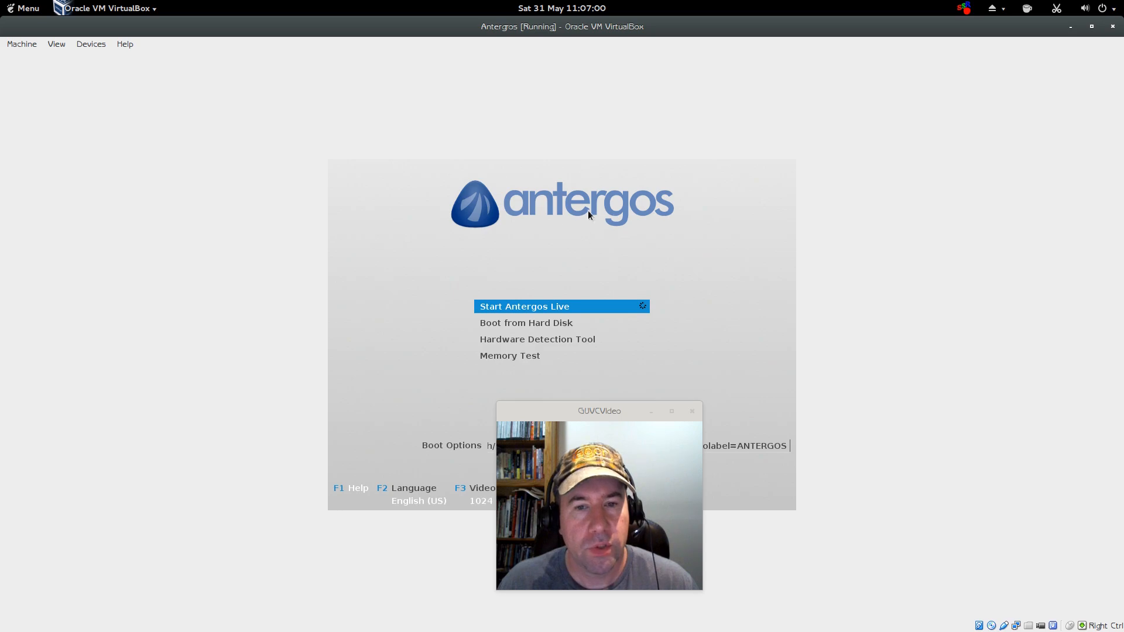
Let the VM capture input, suppressing the capture notice, and boot Start Antergos Live
left_click(560, 309)
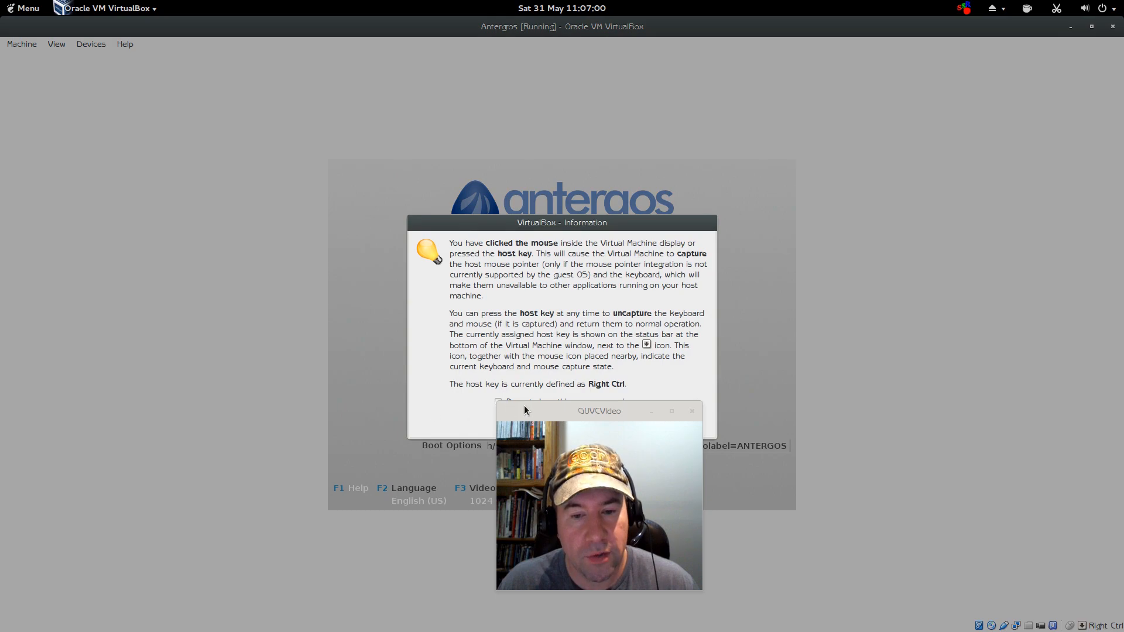
left_click_drag(525, 411, 783, 414)
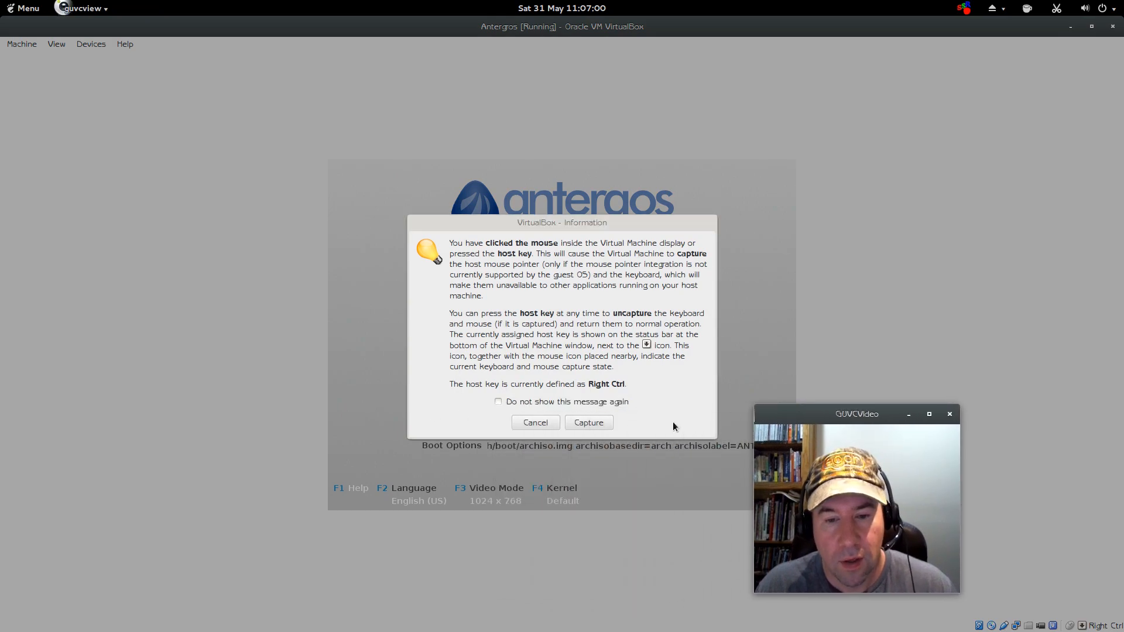
left_click(499, 402)
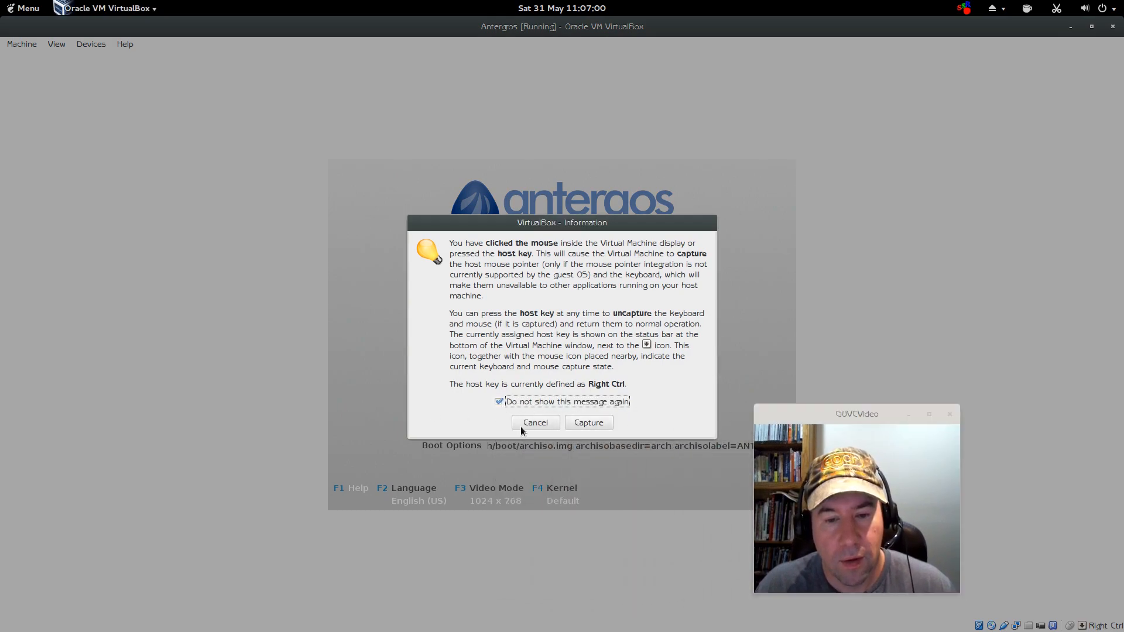
left_click(589, 423)
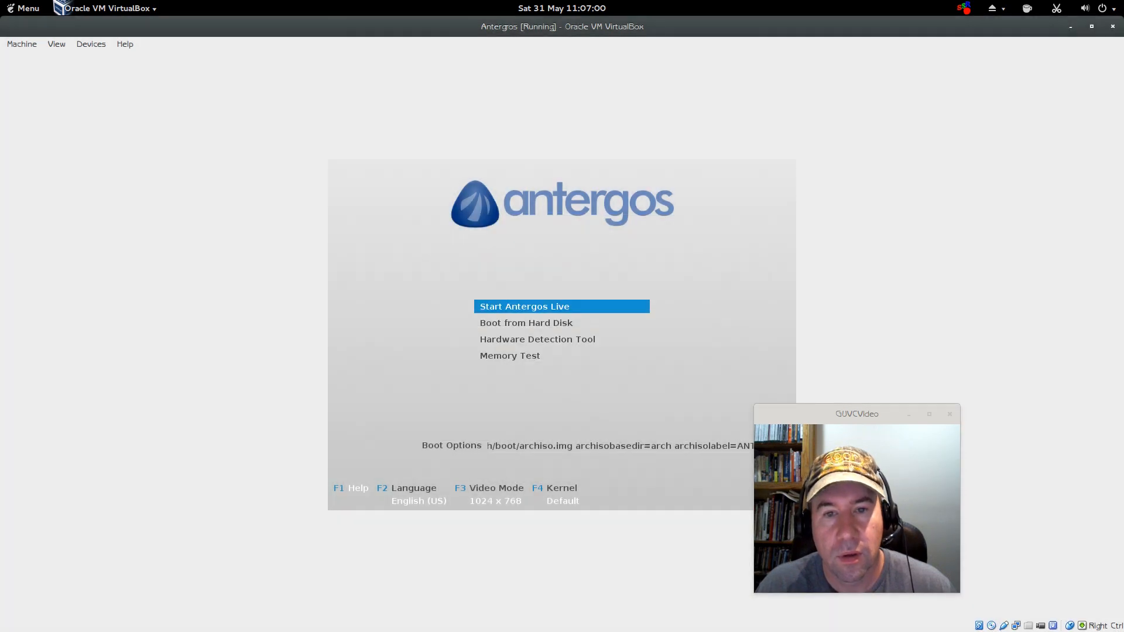
key("Return")
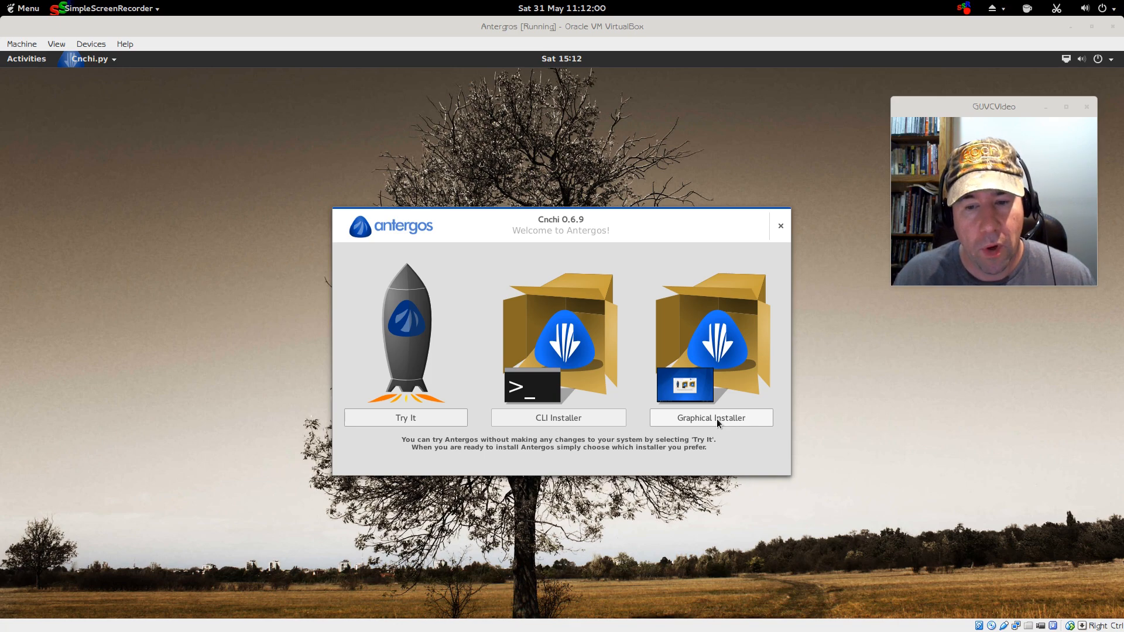
Launch the Graphical Installer from the Cnchi welcome window
left_click(717, 420)
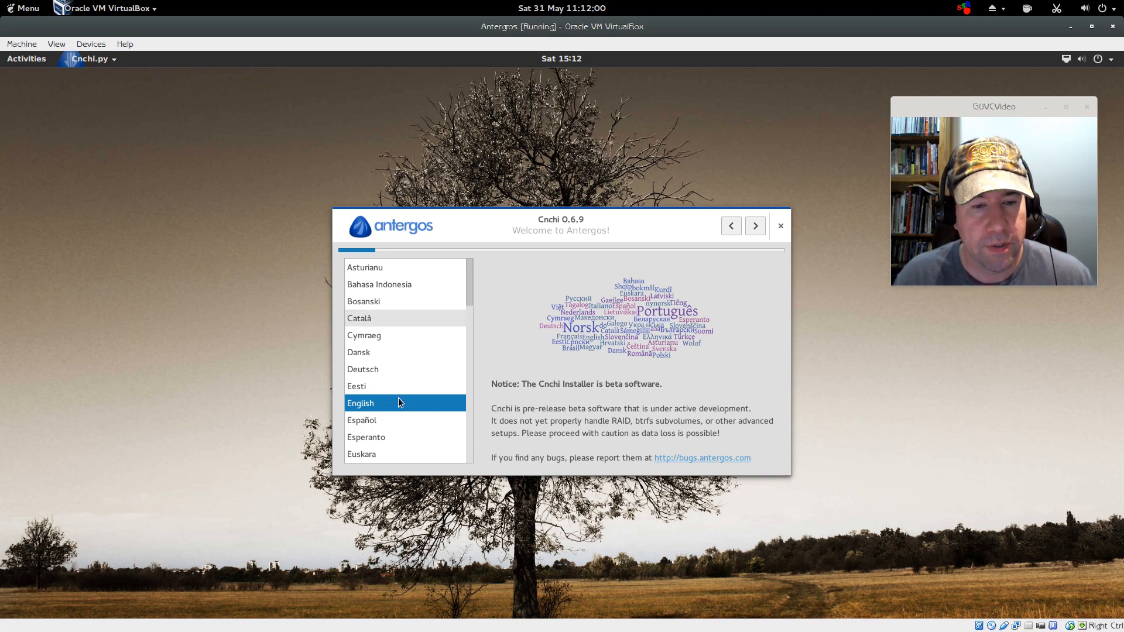
Accept English, pass the system check, choose English (US), United States, and accept America New_York
left_click(755, 227)
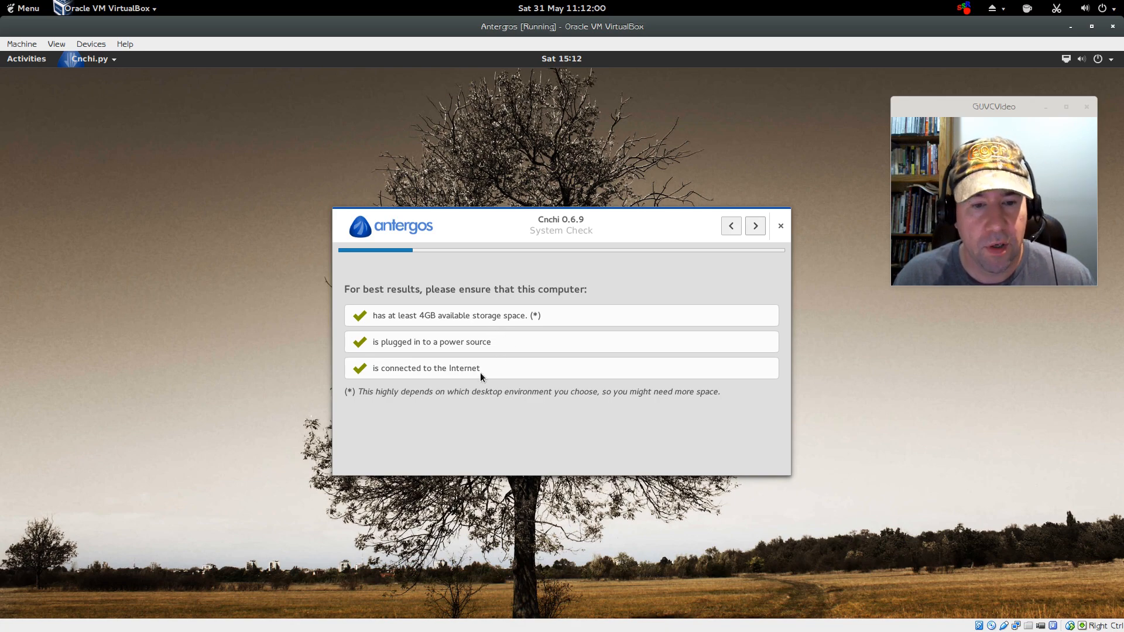
left_click(760, 227)
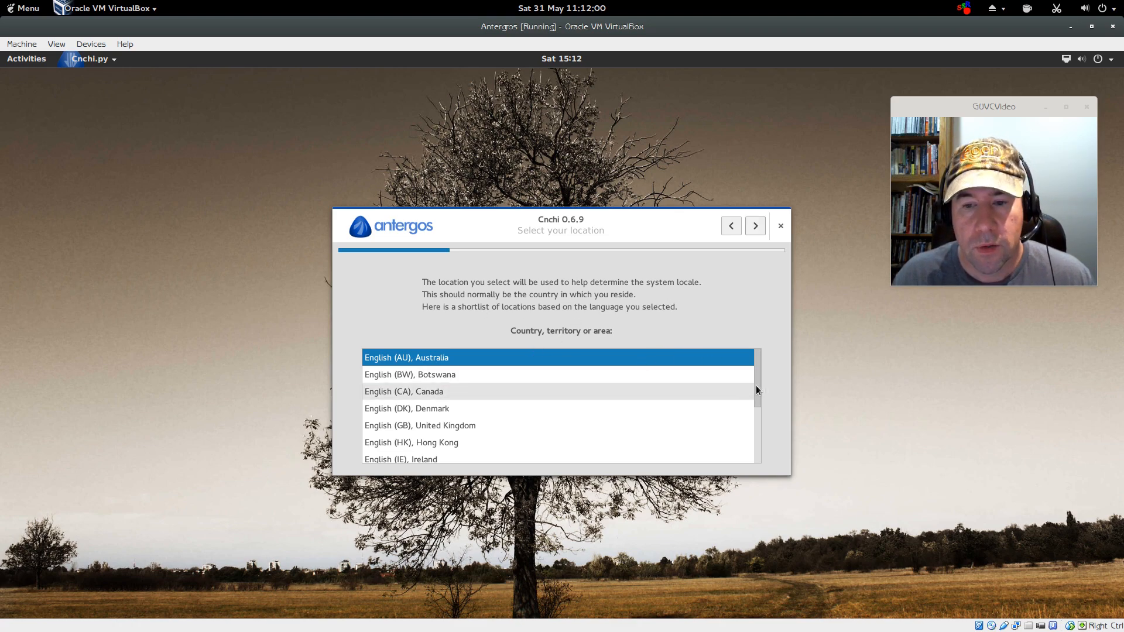
left_click_drag(759, 387, 758, 448)
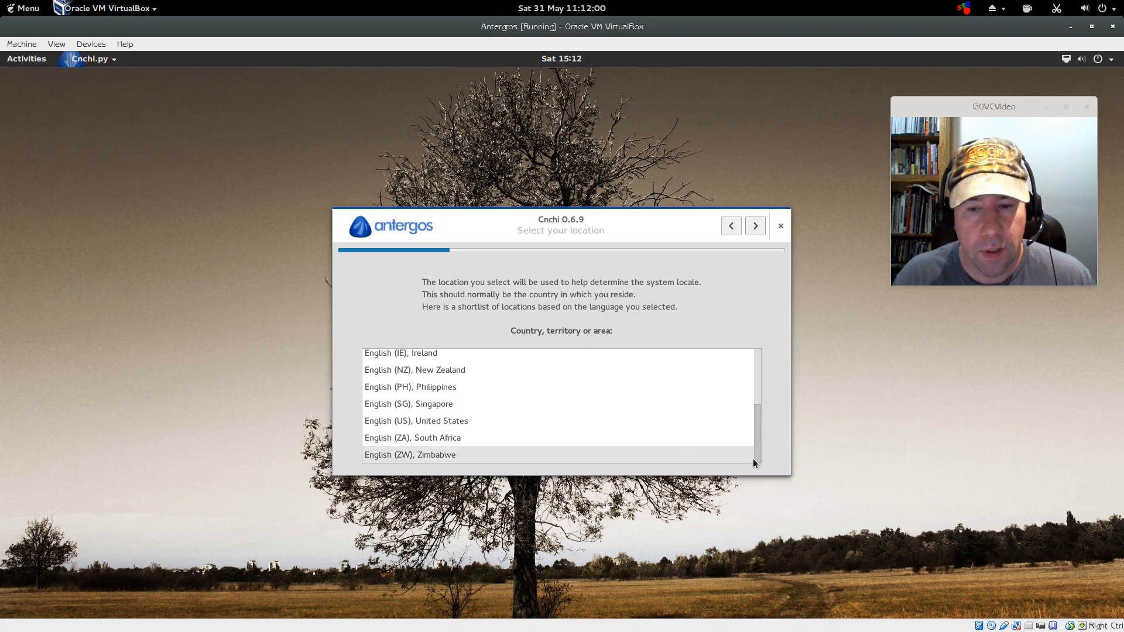
left_click(486, 419)
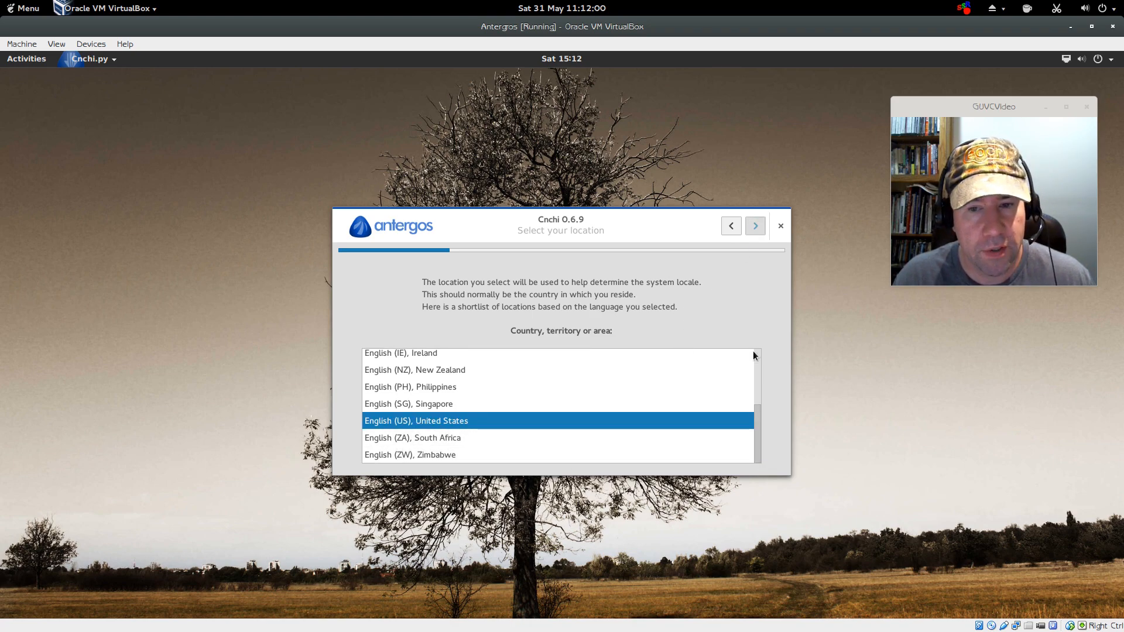
left_click(756, 228)
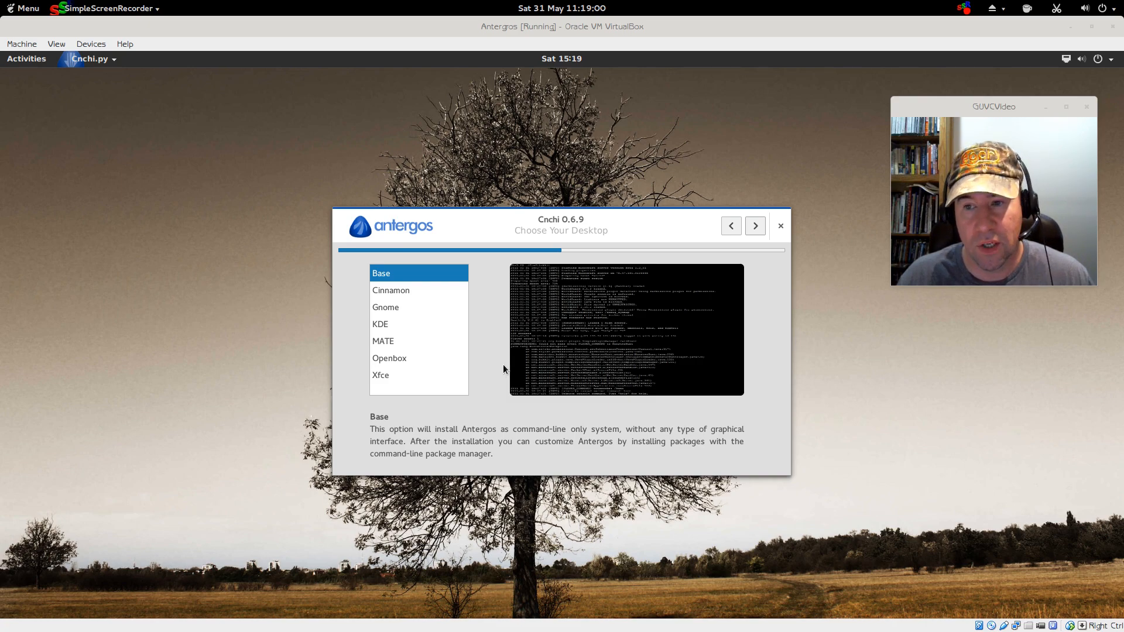
Preview Cinnamon, Gnome, KDE, MATE, Openbox and Xfce, then choose Cinnamon and continue
left_click(403, 289)
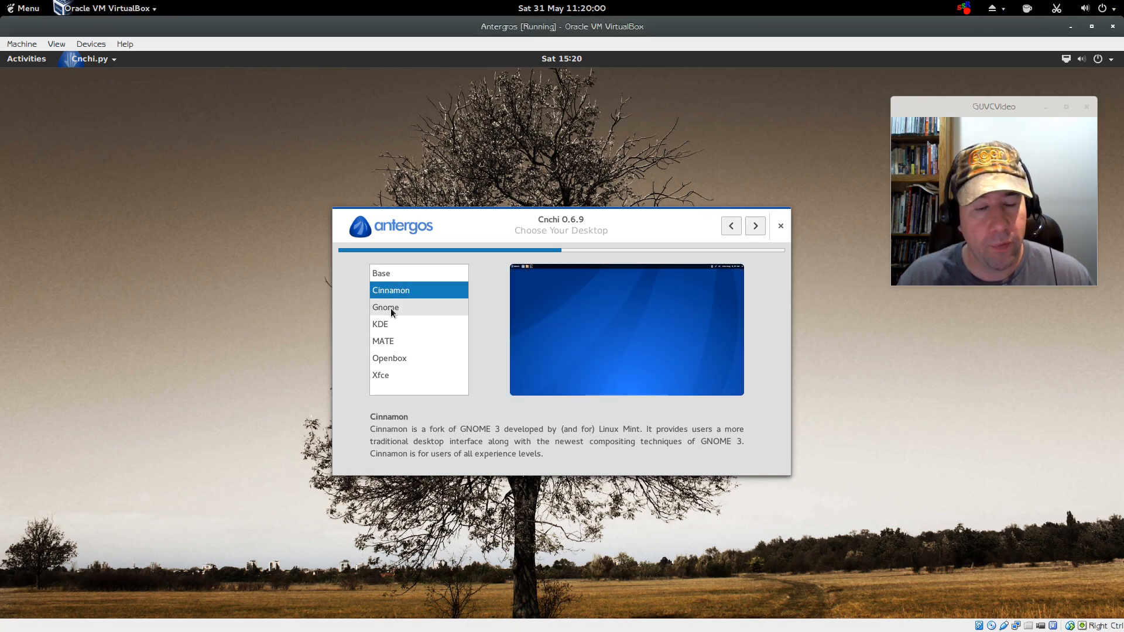
left_click(393, 309)
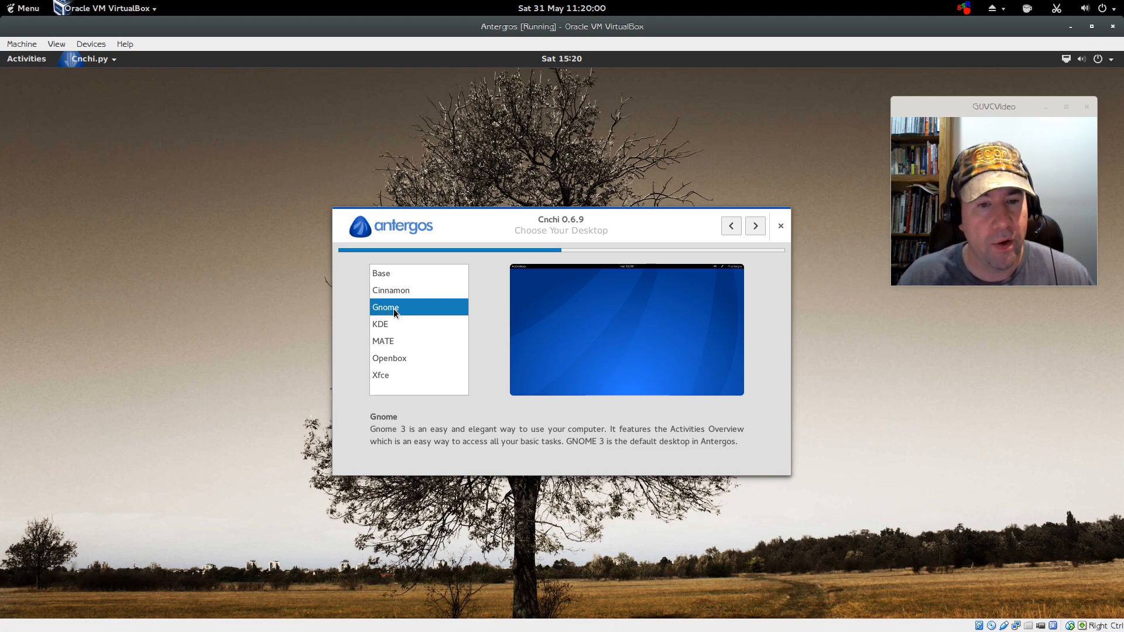
left_click(380, 328)
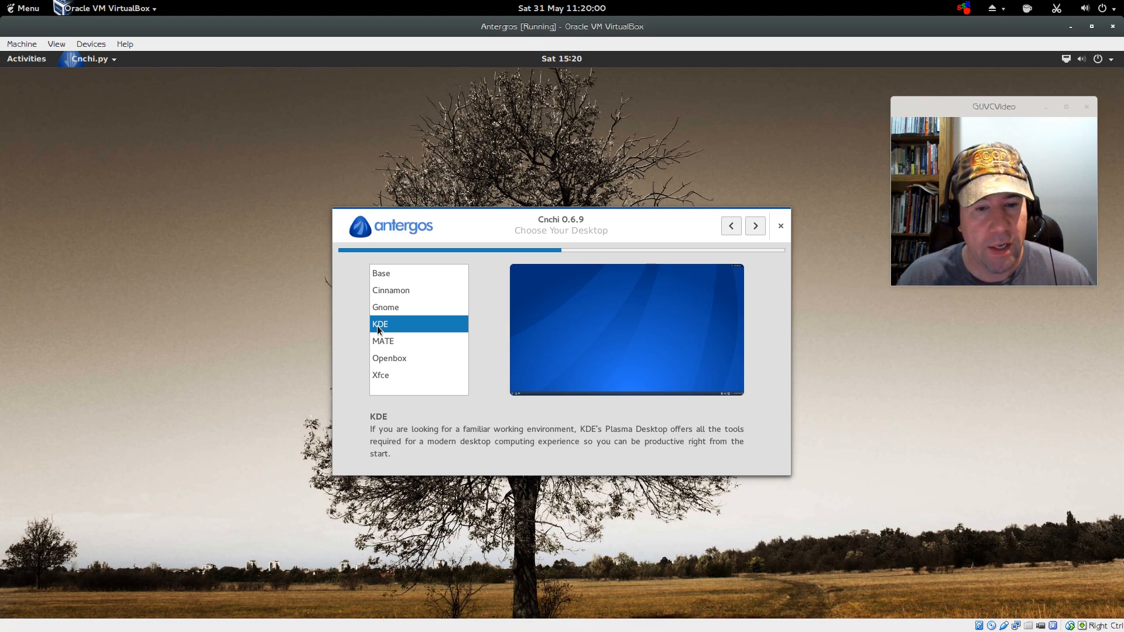
left_click(383, 343)
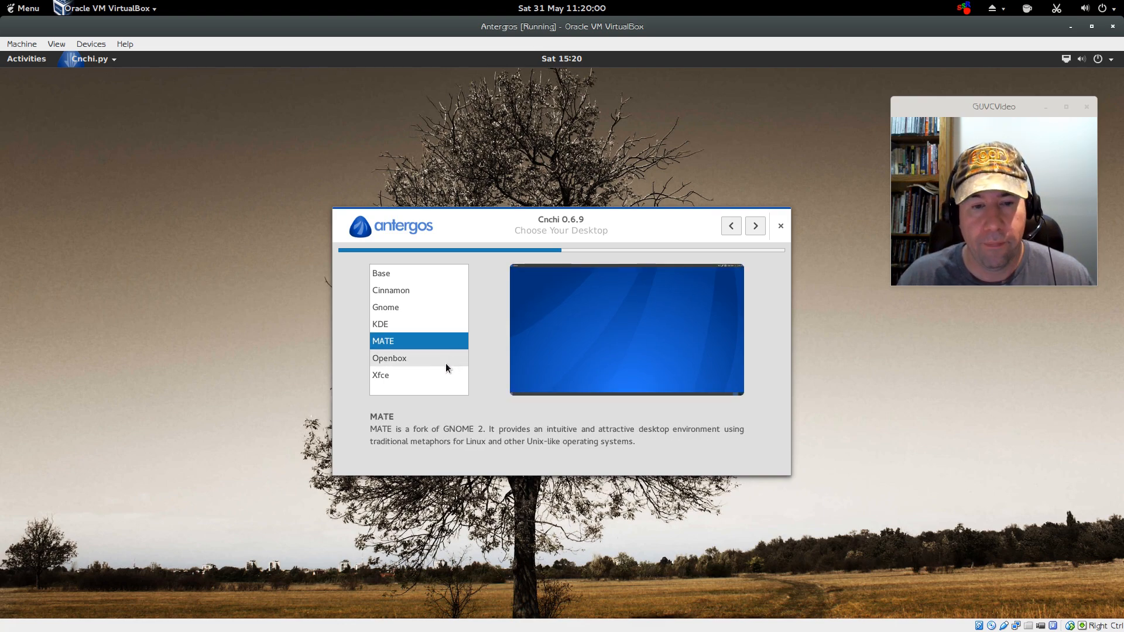
left_click(440, 365)
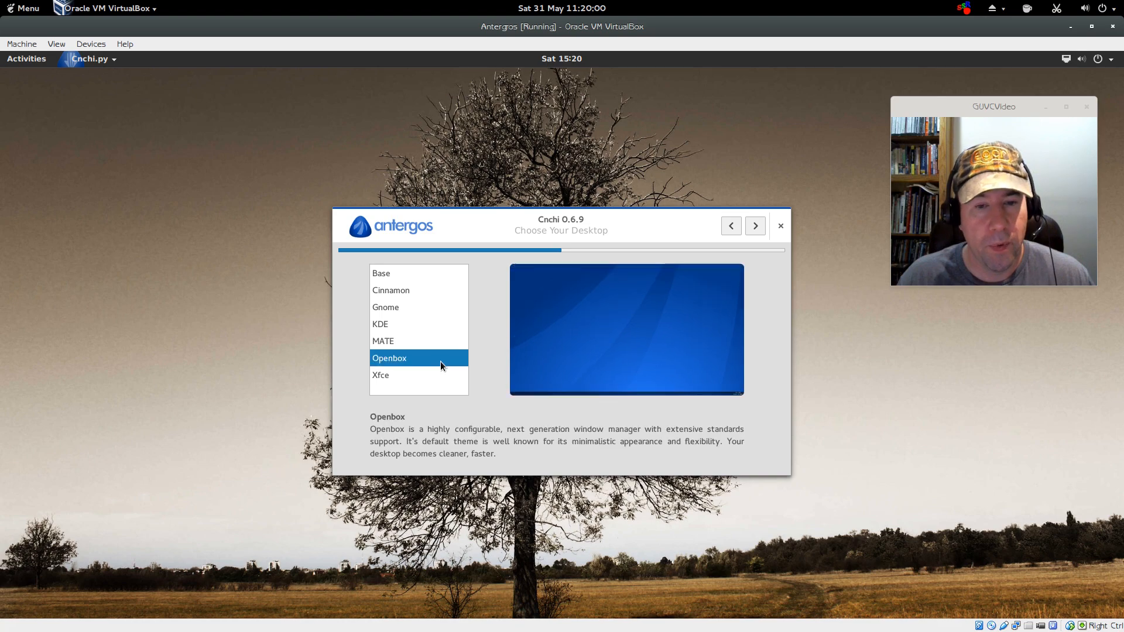
left_click(413, 379)
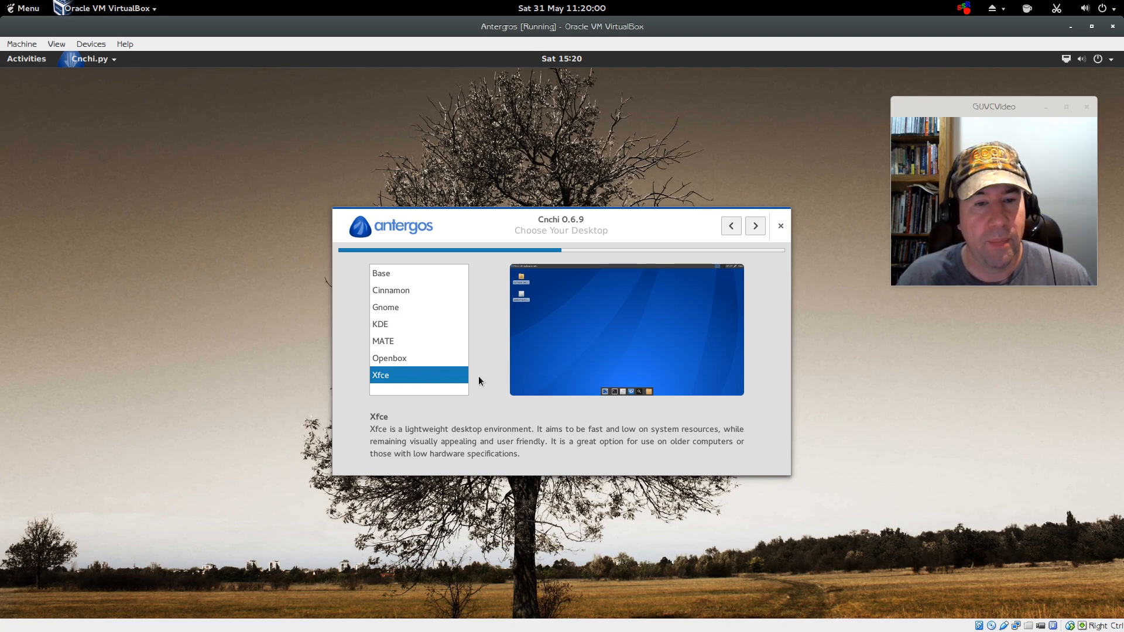
left_click(432, 288)
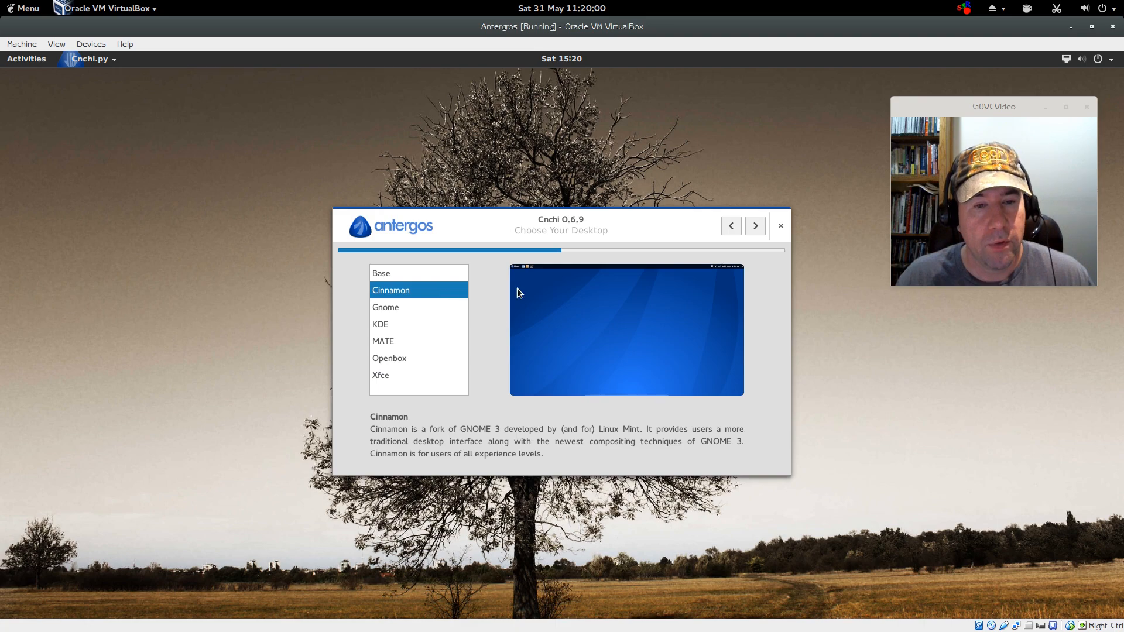
left_click(756, 230)
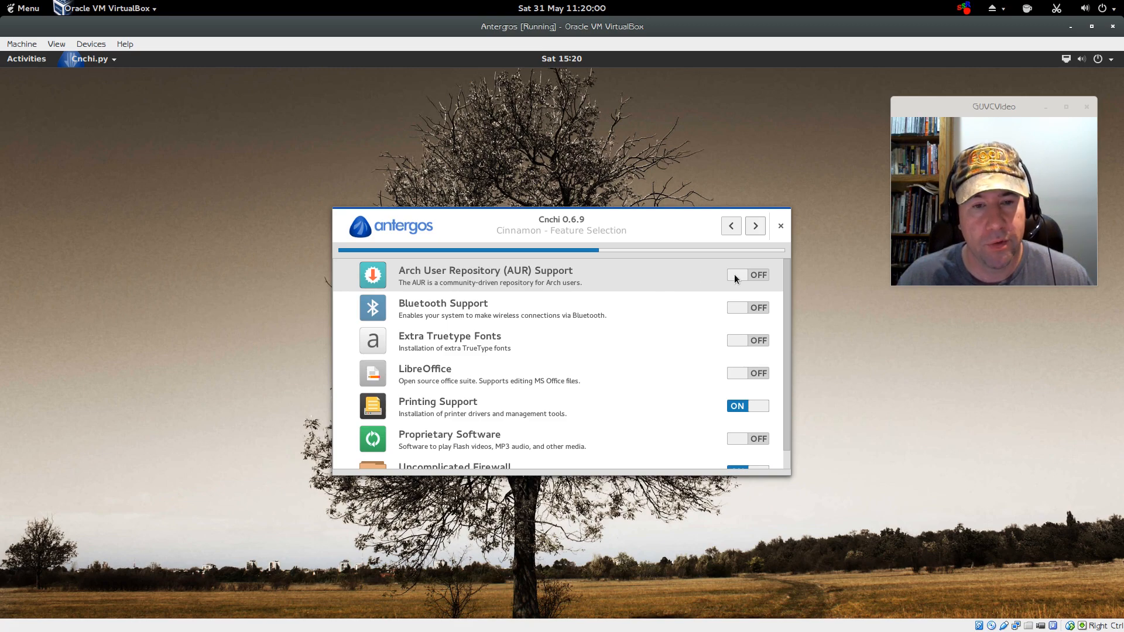
Turn on AUR Support, Extra Truetype Fonts, LibreOffice and Proprietary Software in Feature Selection
mouse_move(735, 274)
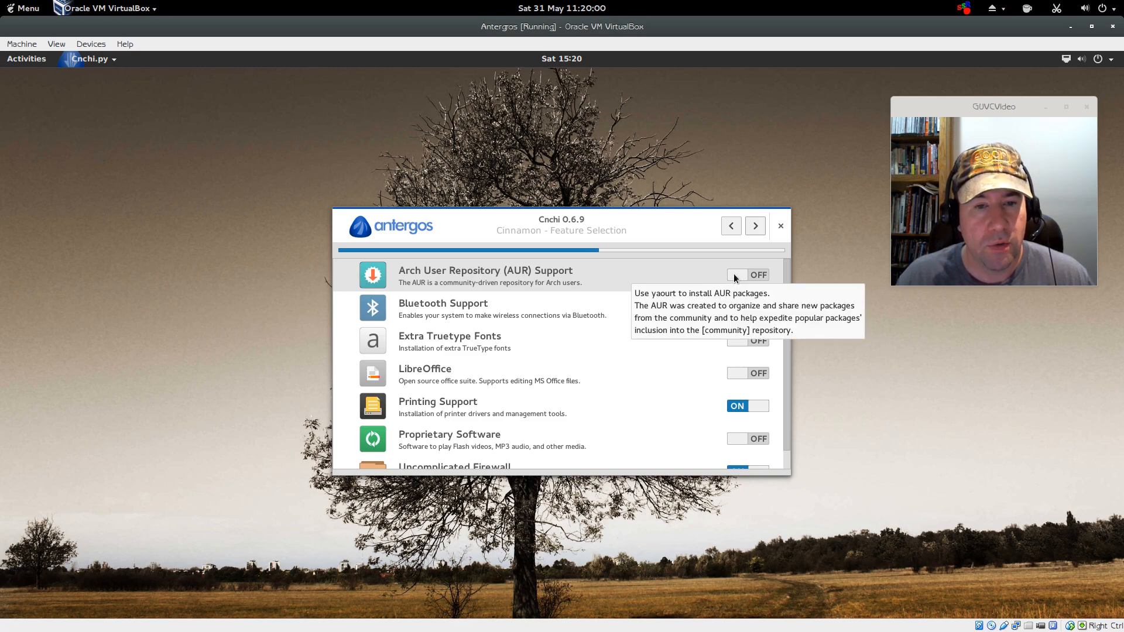
left_click(734, 277)
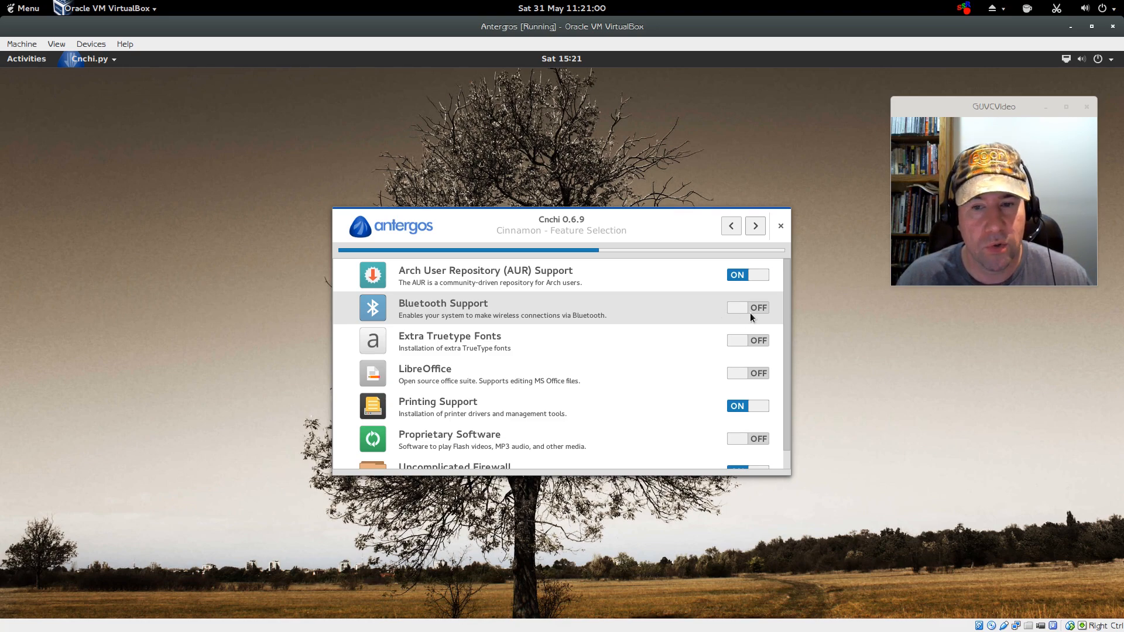
left_click(738, 341)
left_click(744, 373)
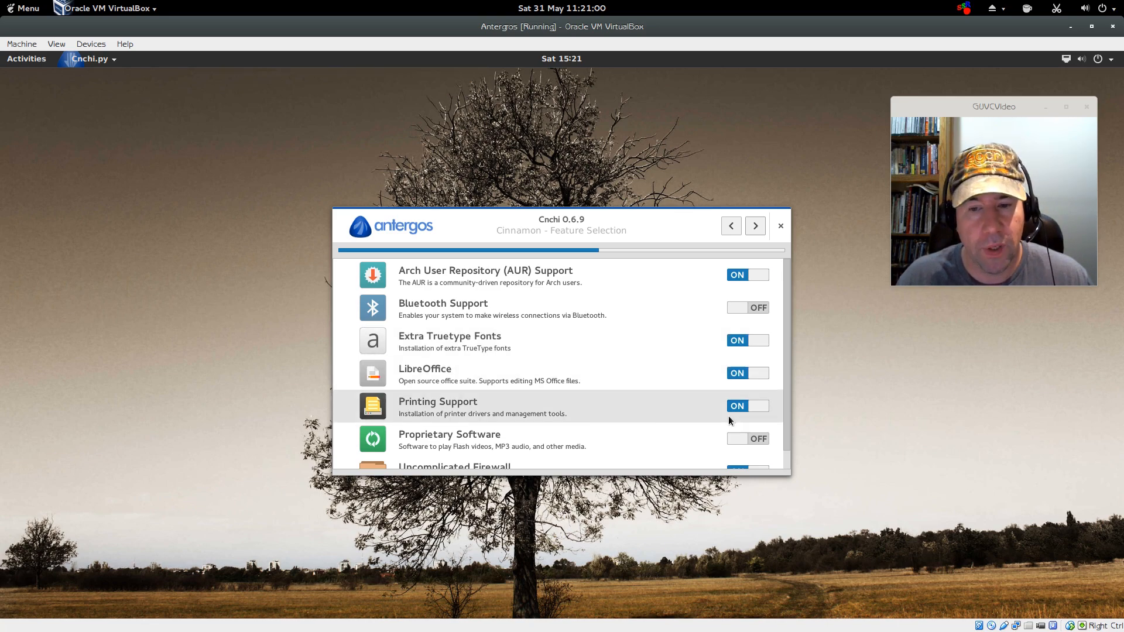
scroll(665, 404, "down", 1)
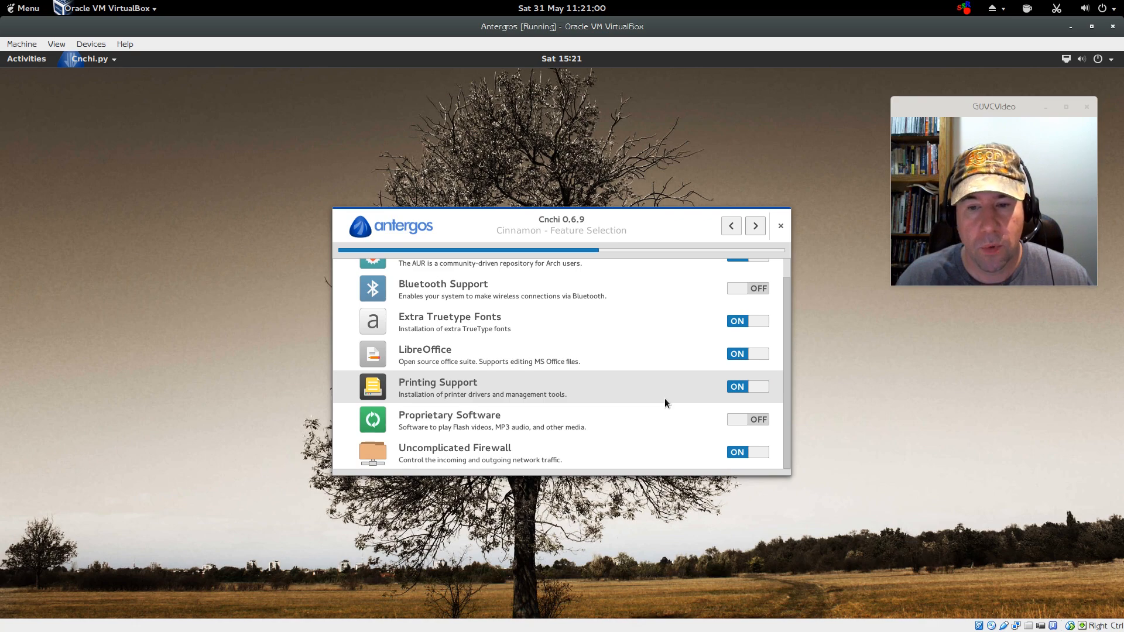
left_click(740, 419)
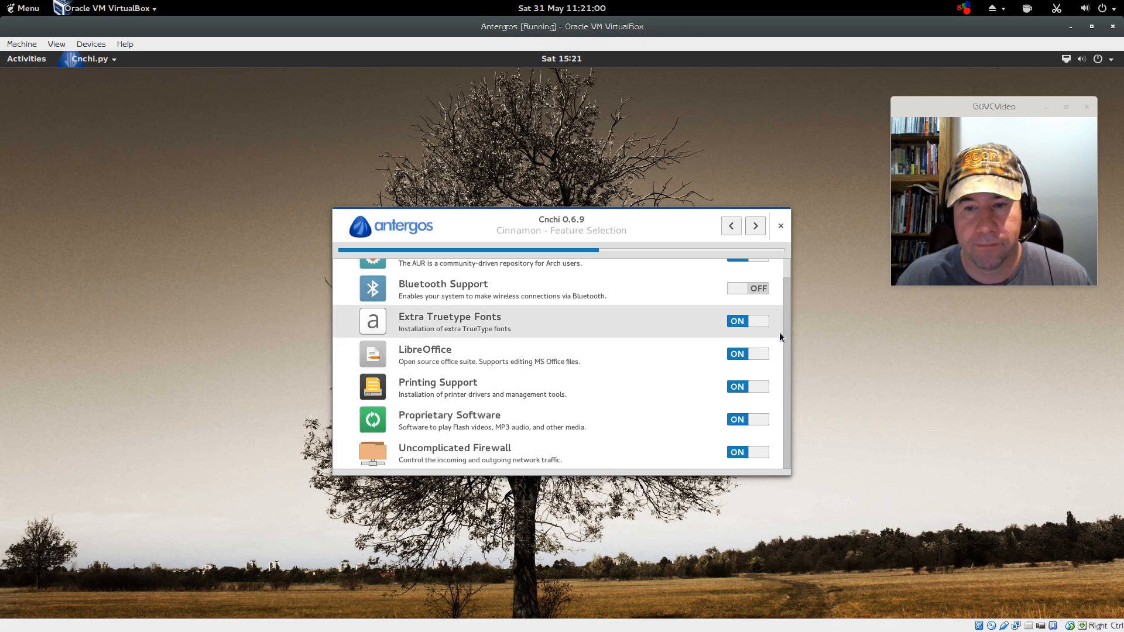
left_click_drag(790, 338, 791, 284)
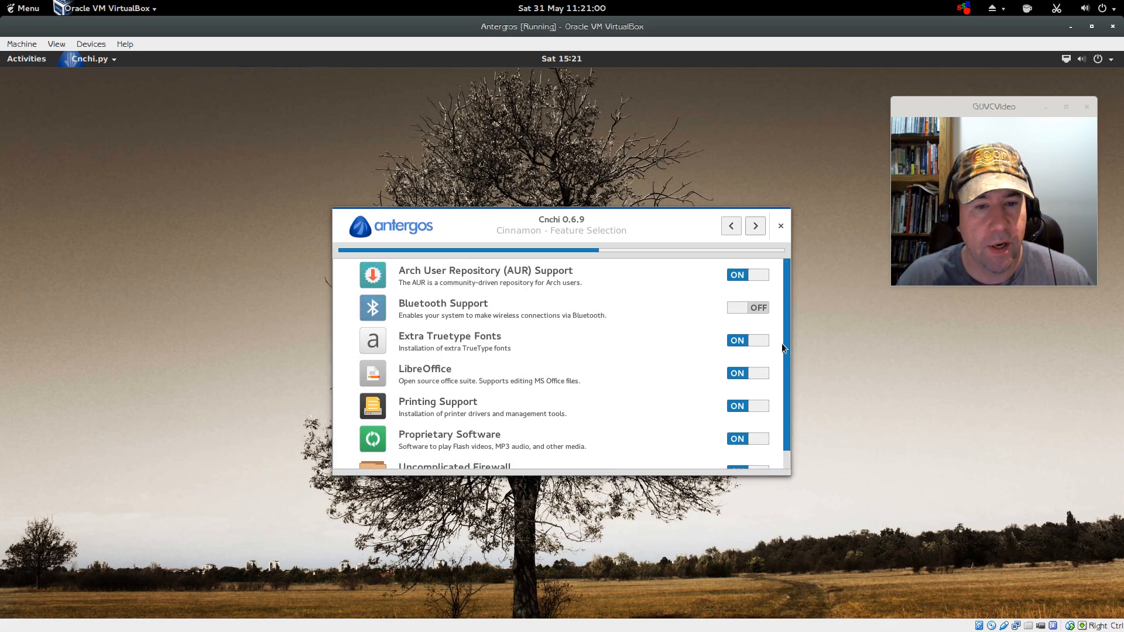
scroll(773, 380, "down", 1)
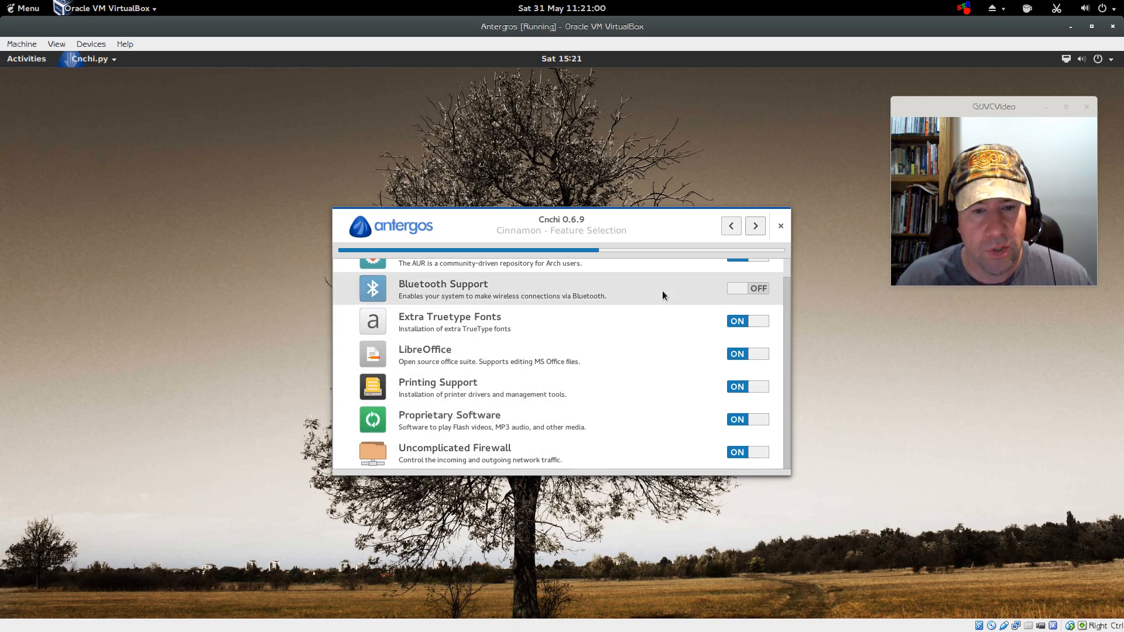
left_click_drag(786, 300, 788, 259)
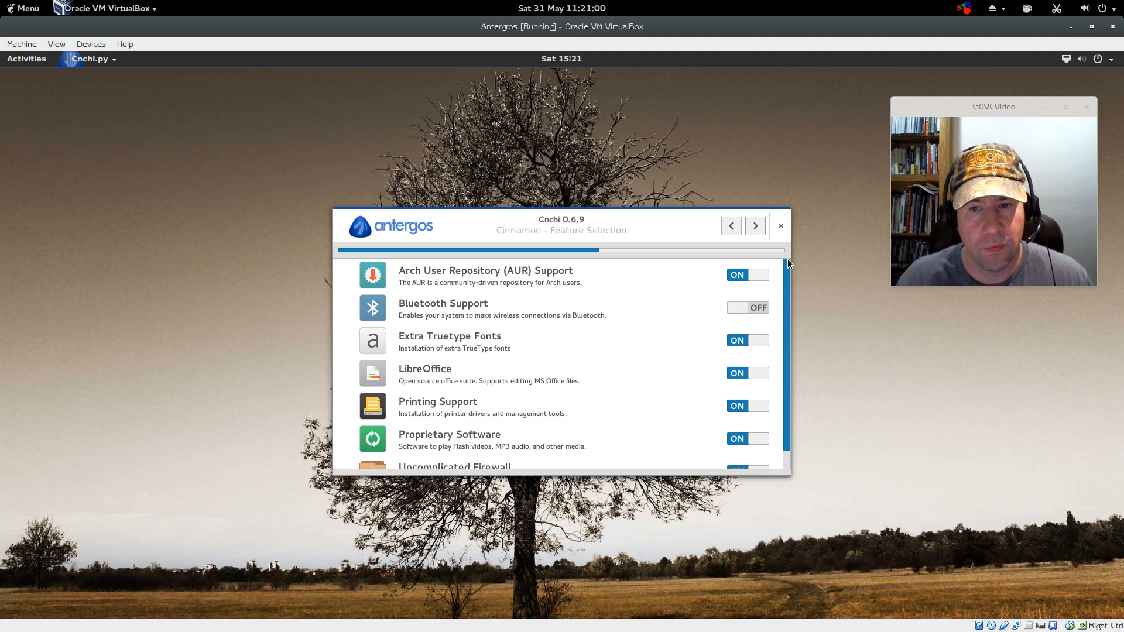
Continue past features, dismissing the firewall rules and AUR disclaimer notices
left_click(758, 229)
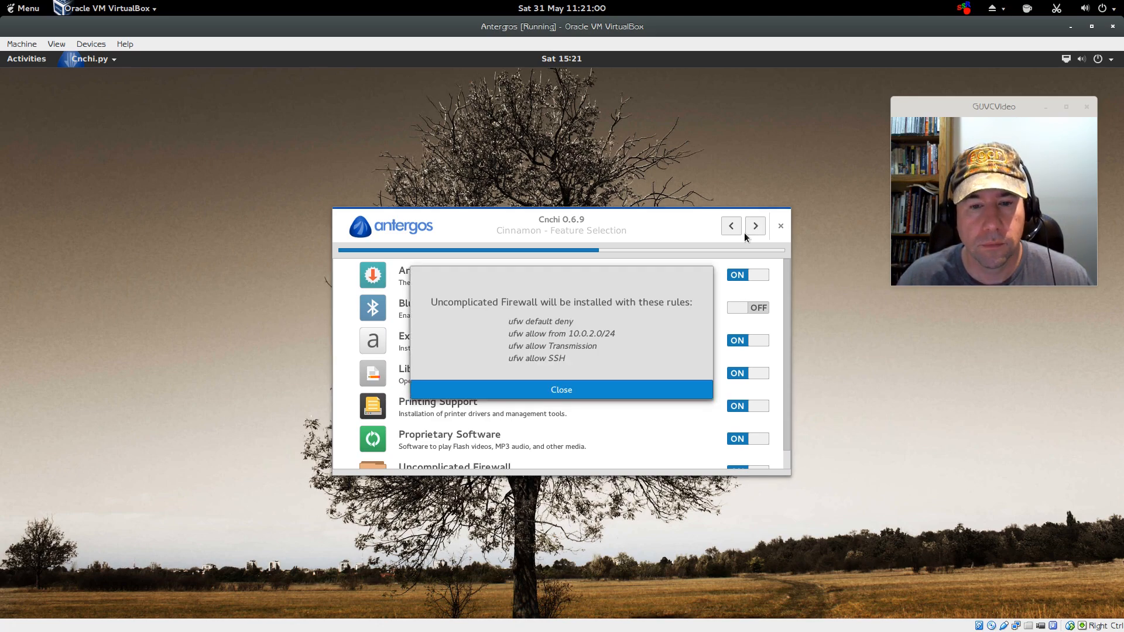
left_click(561, 390)
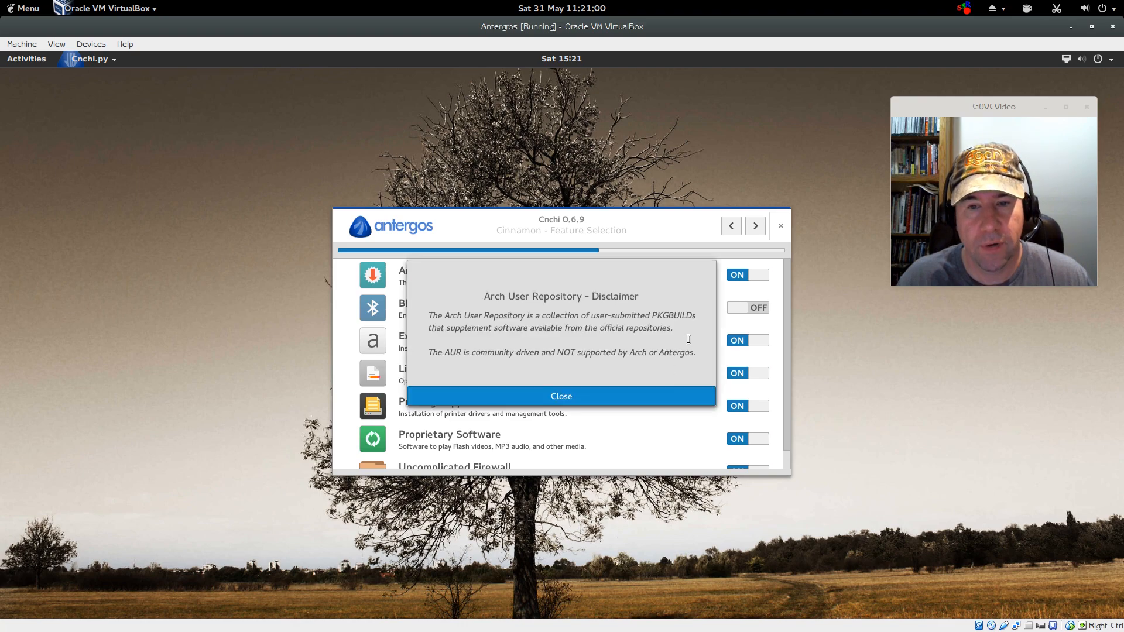
left_click(573, 396)
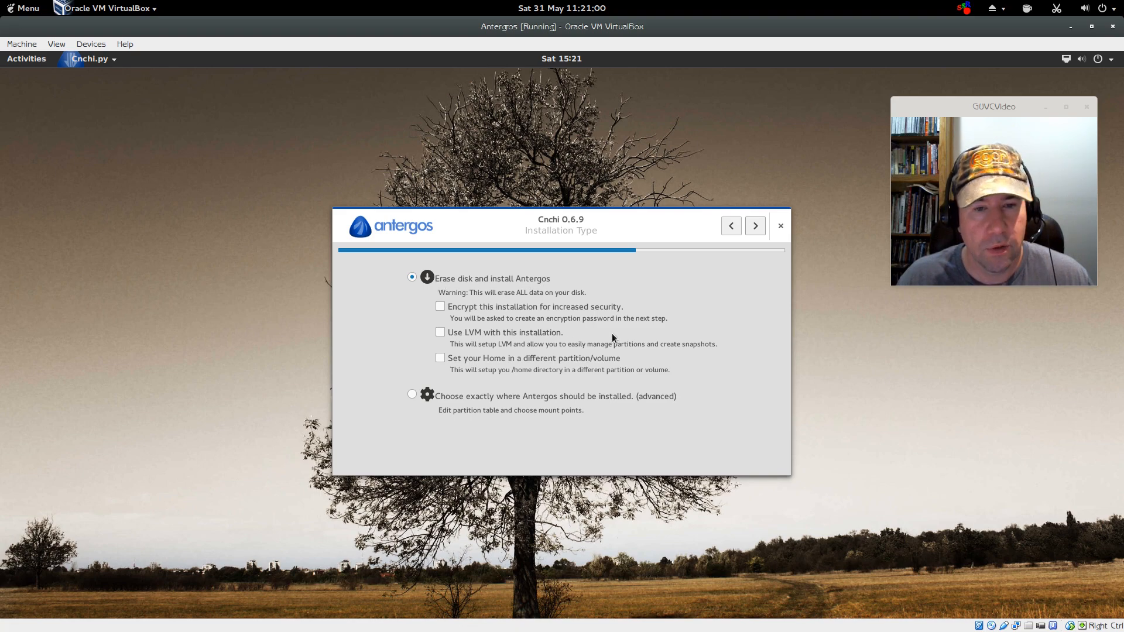
Choose Erase disk and install Antergos on the 51 GB VBOX disk and confirm
left_click(757, 229)
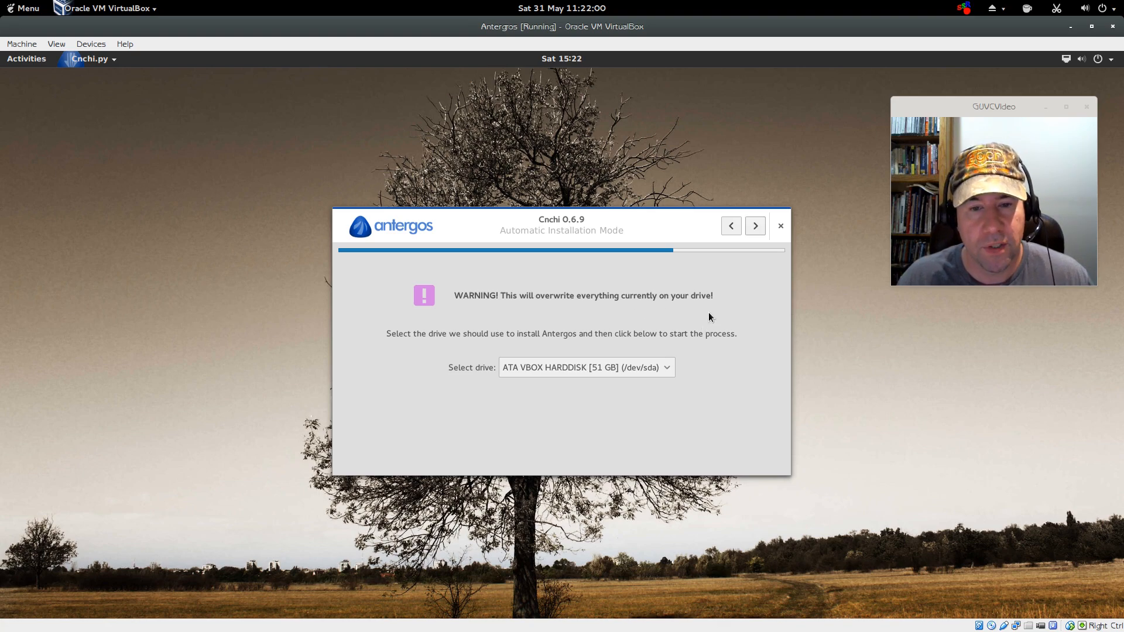
left_click(756, 229)
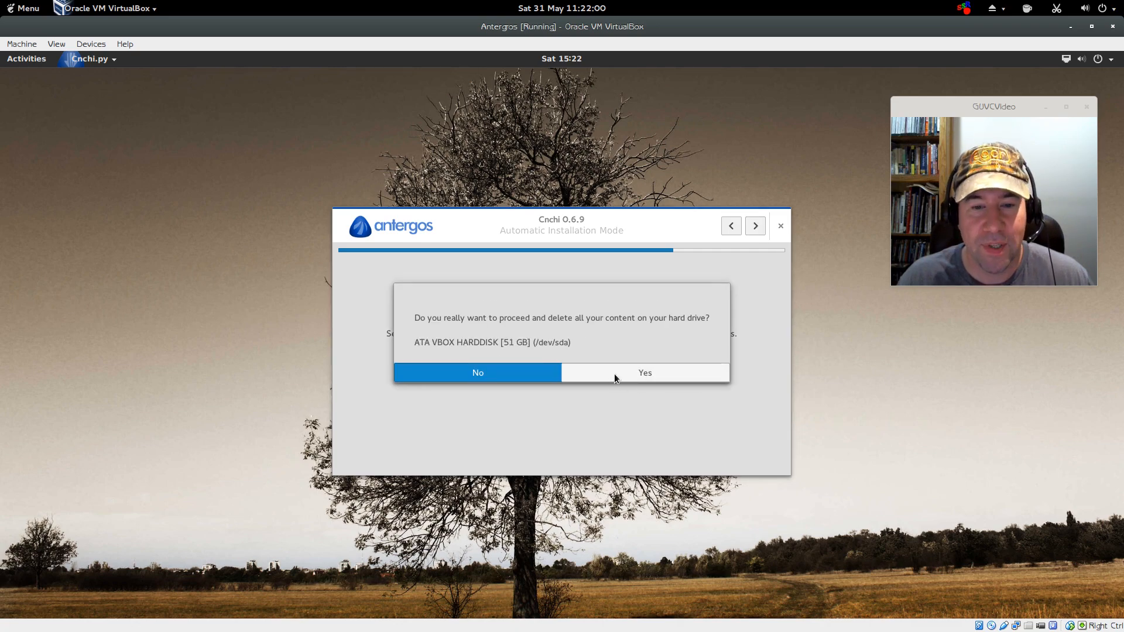
left_click(614, 376)
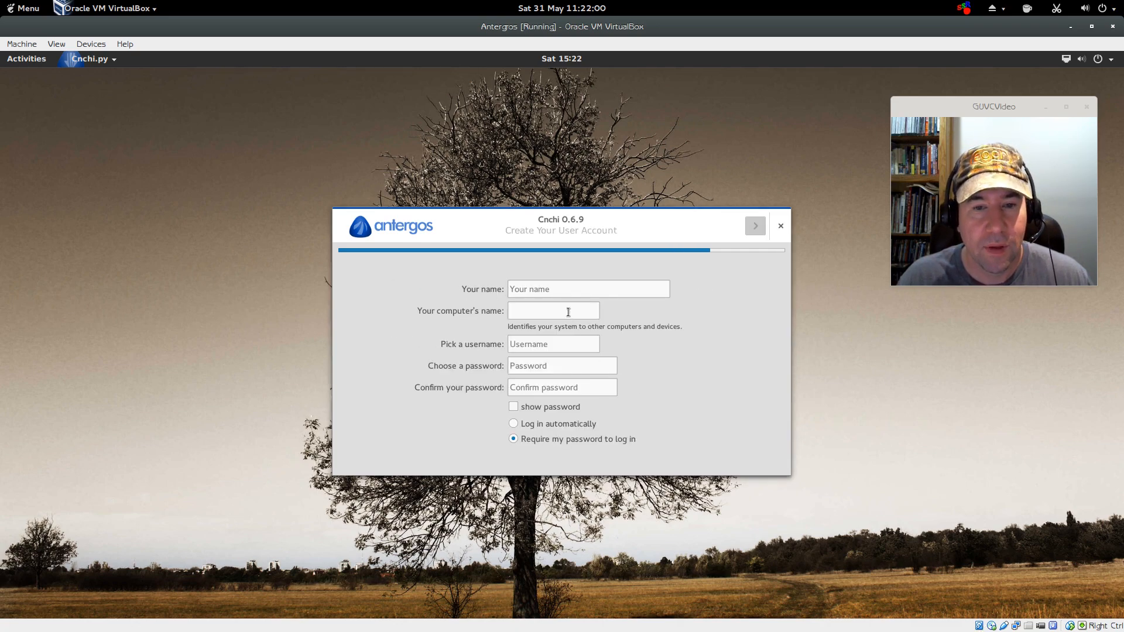
Enter the user's full name, computer name Cin-Antegros, a username and confirmed password, then install
left_click(561, 291)
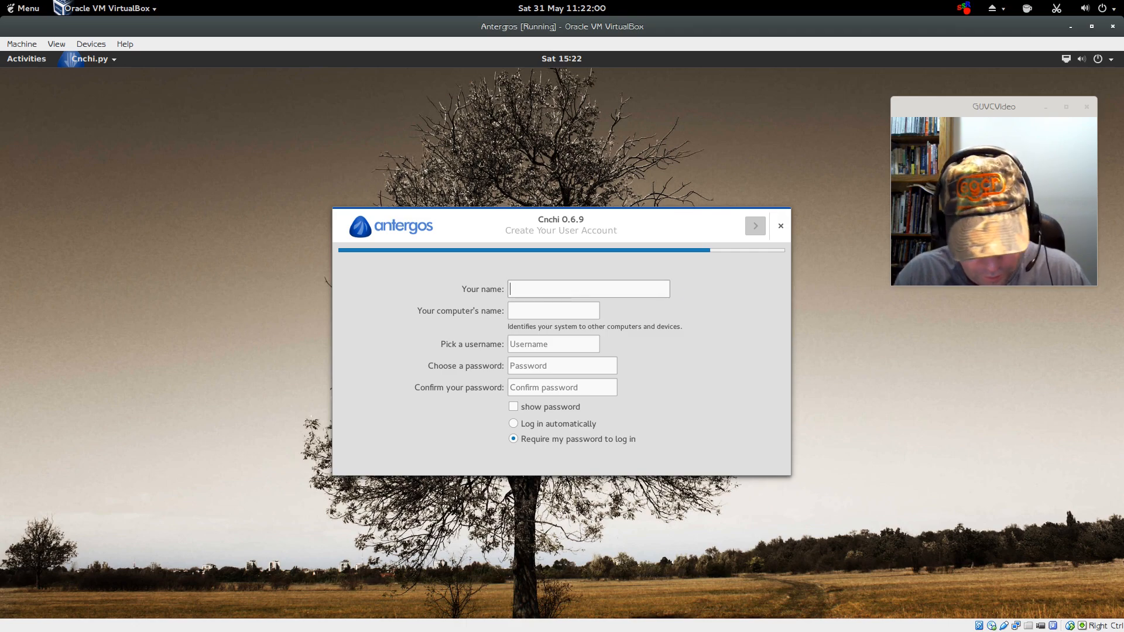
type("Alex Reissig")
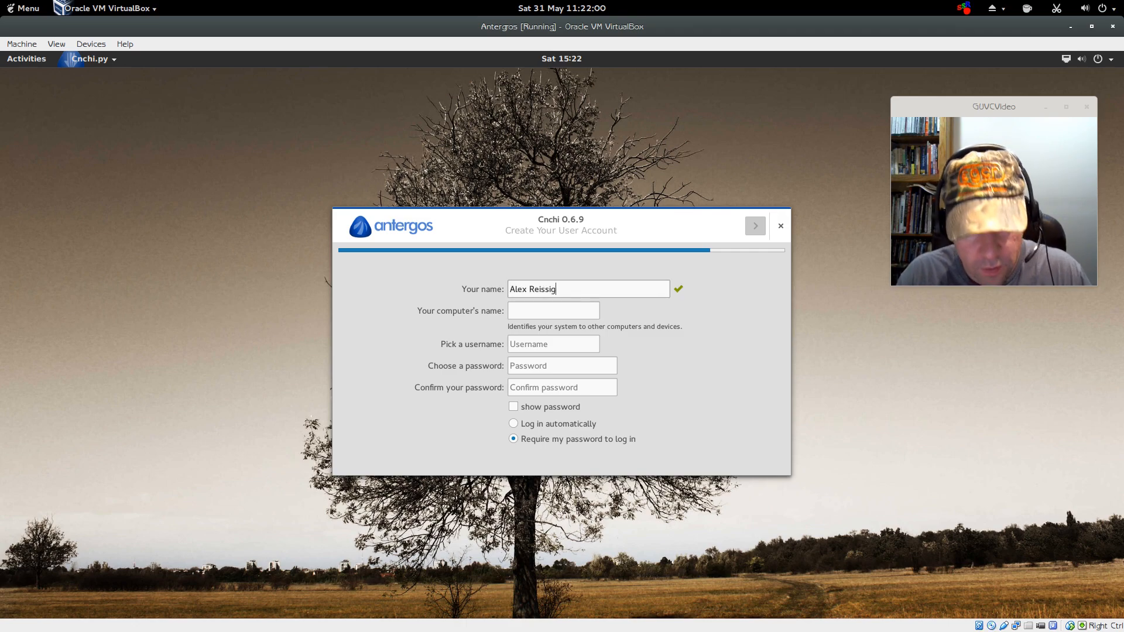
key("Tab")
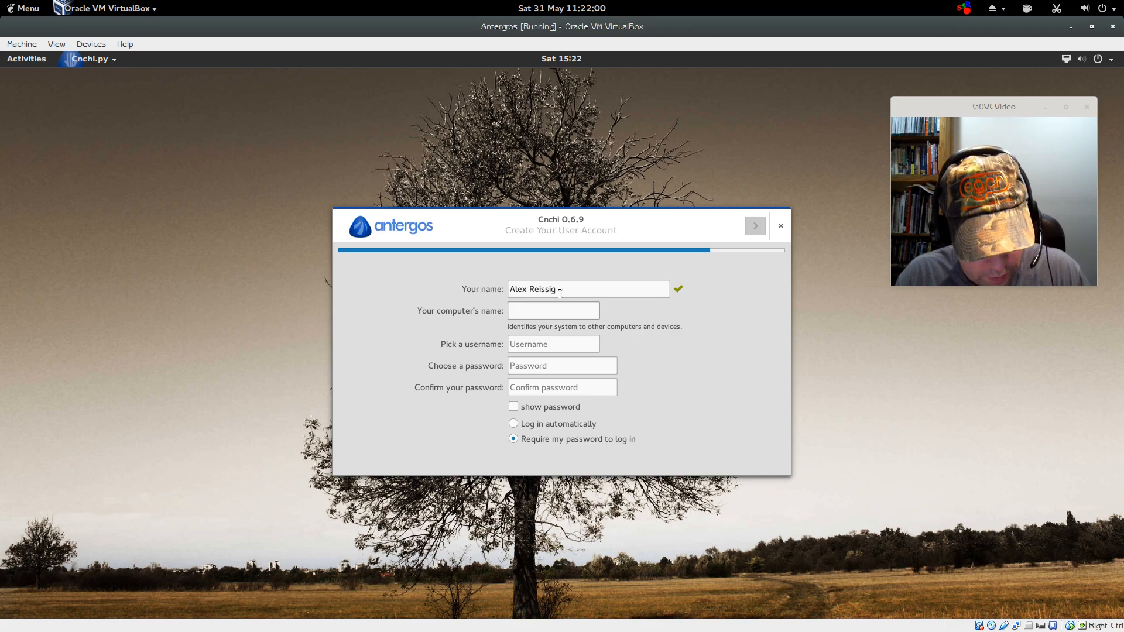
type("Cin")
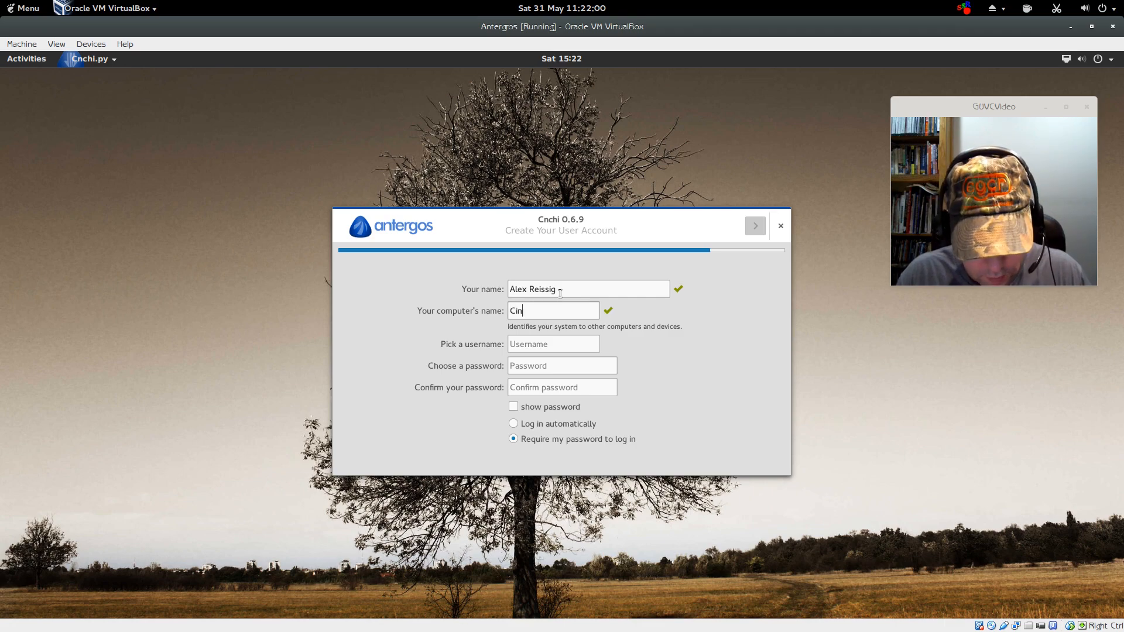
type("-")
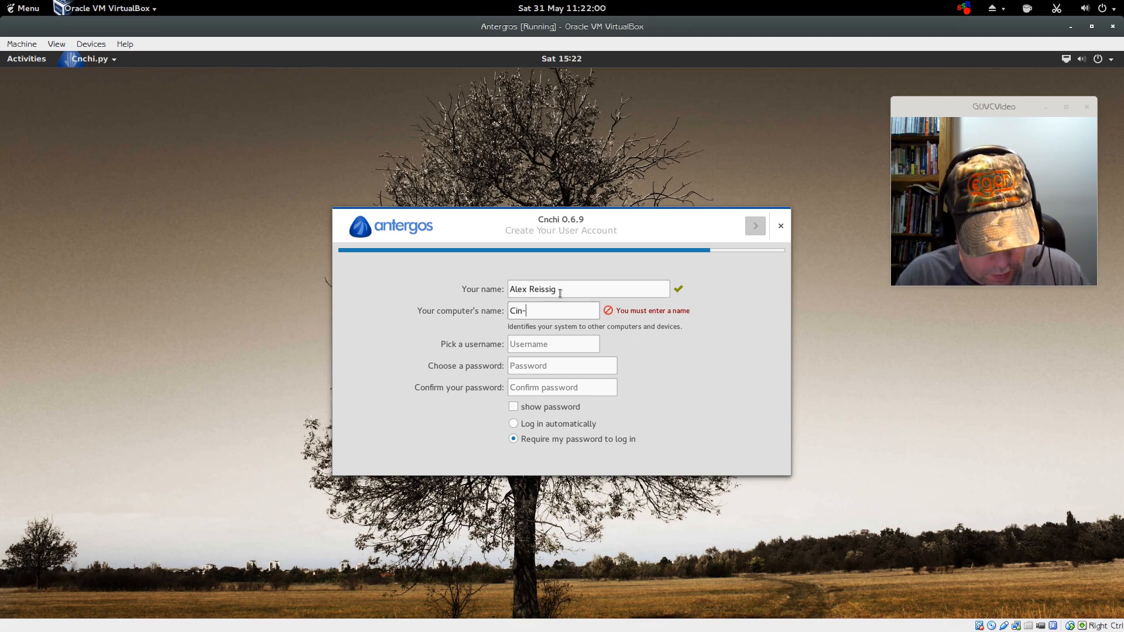
type("An")
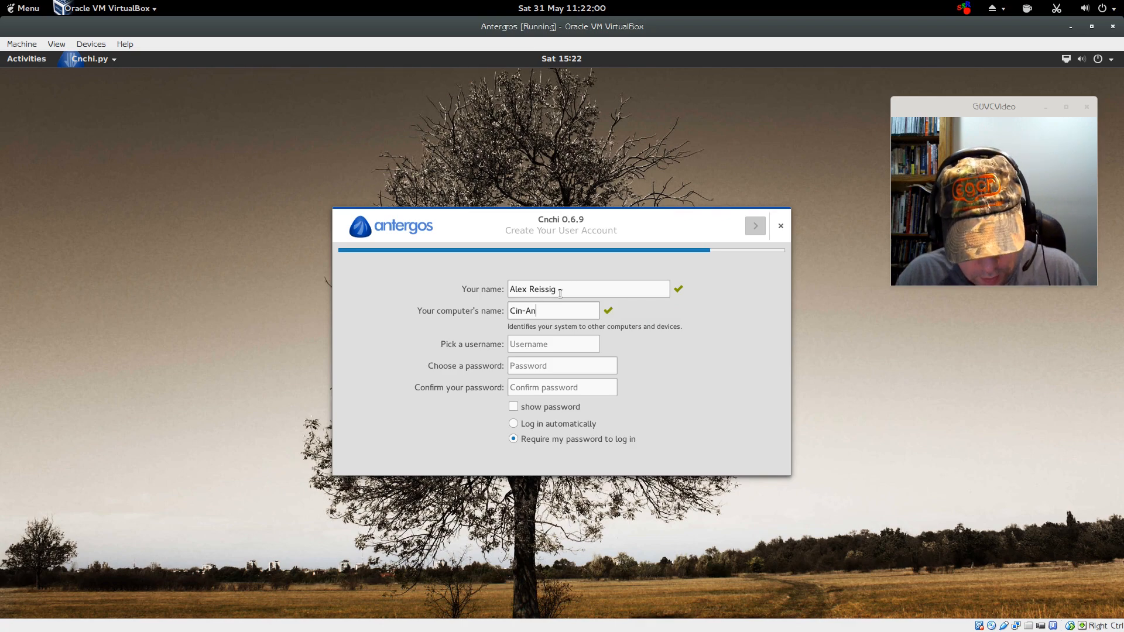
type("tegros")
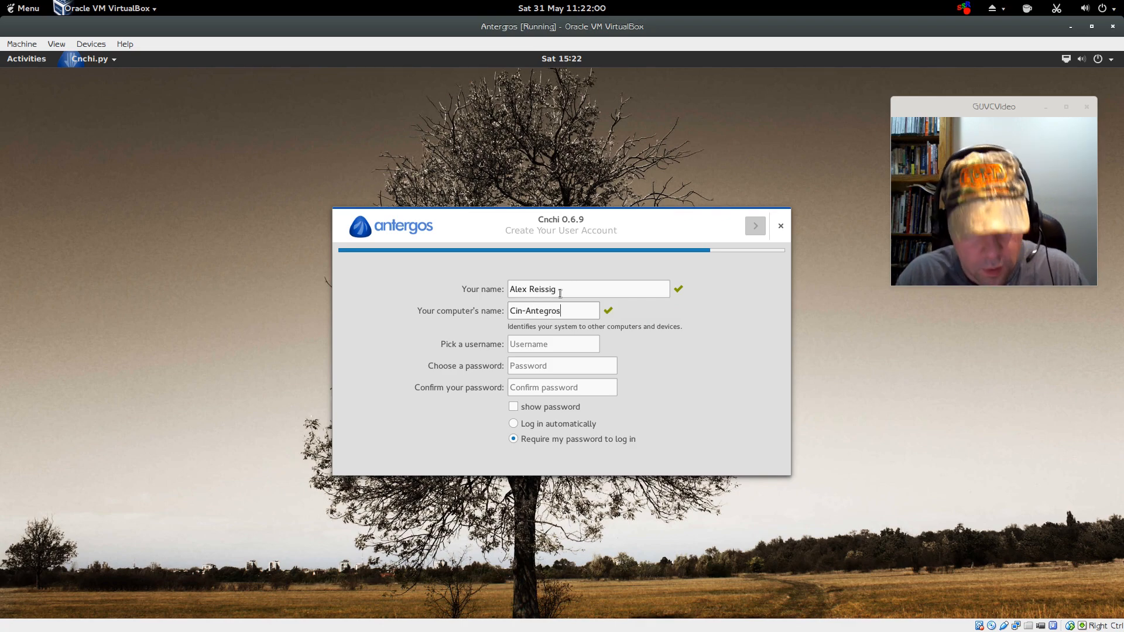
key("Tab")
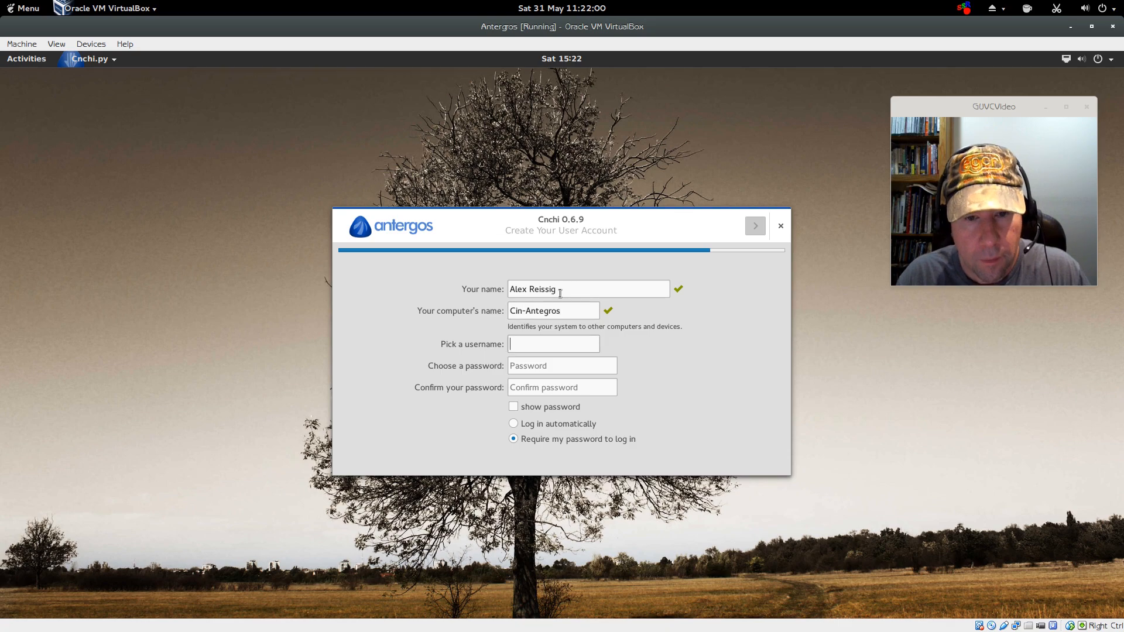
type("ale")
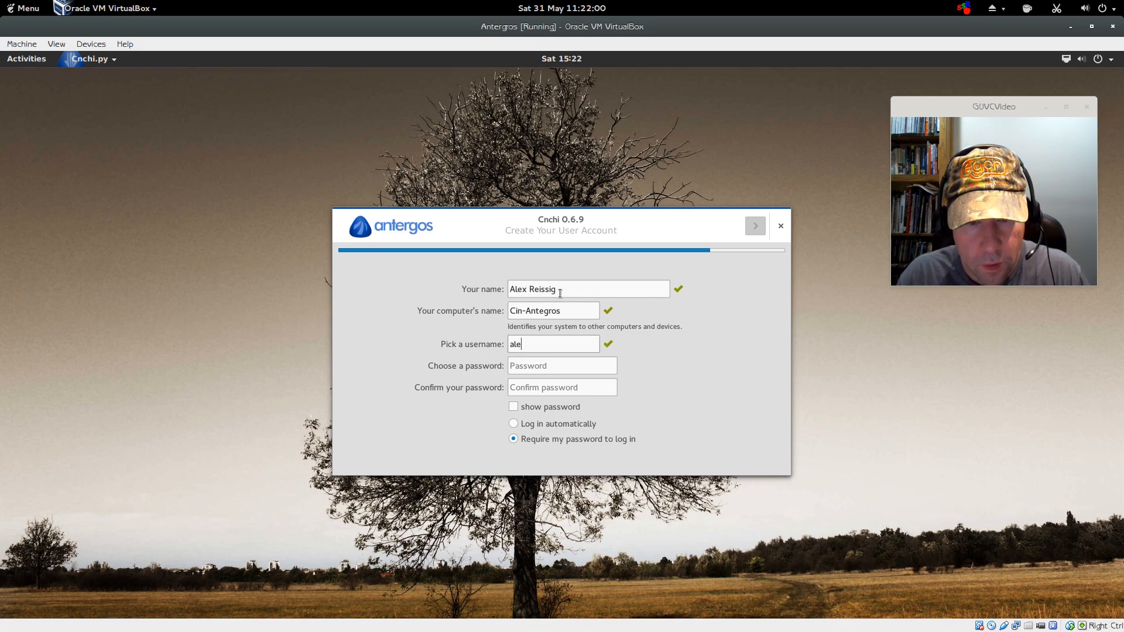
type("x")
key("Tab")
type("******")
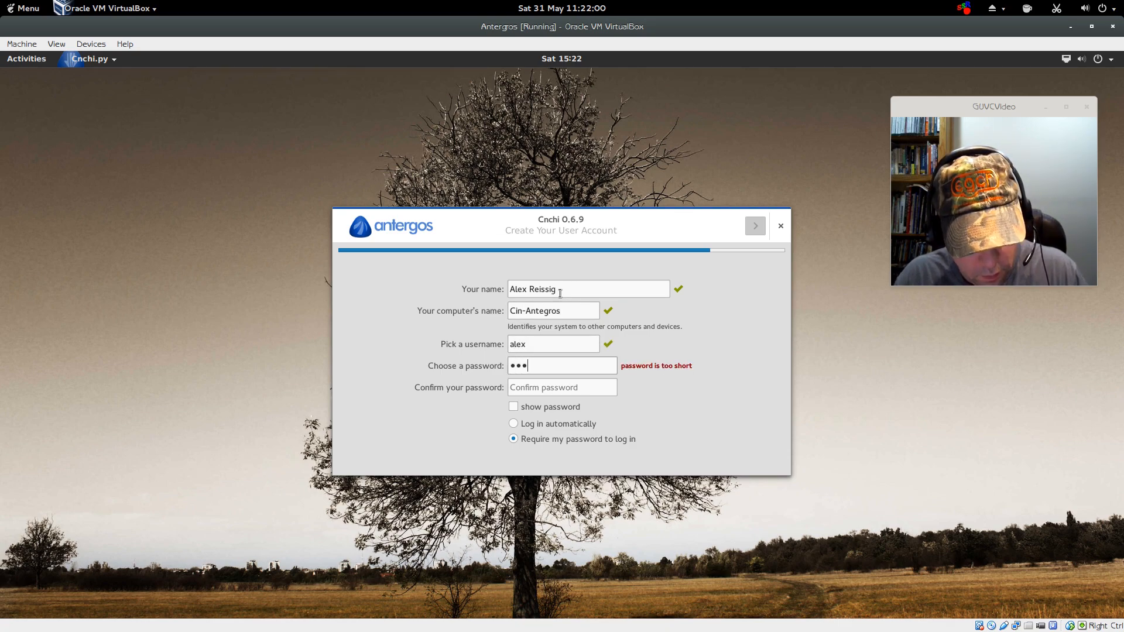
key("Tab")
type("******")
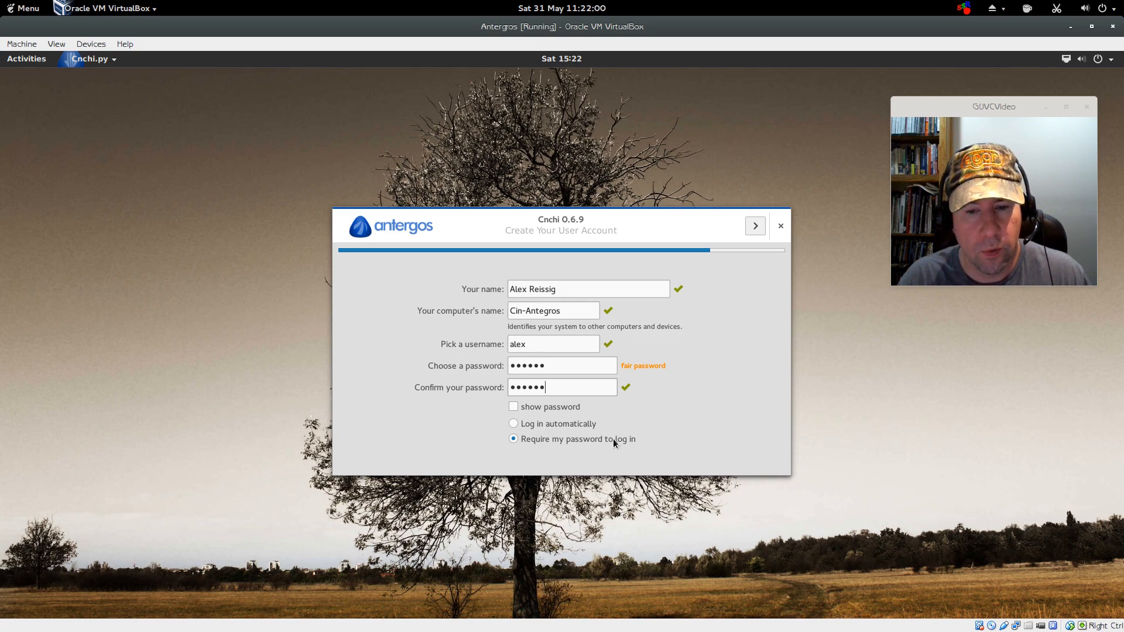
left_click(756, 226)
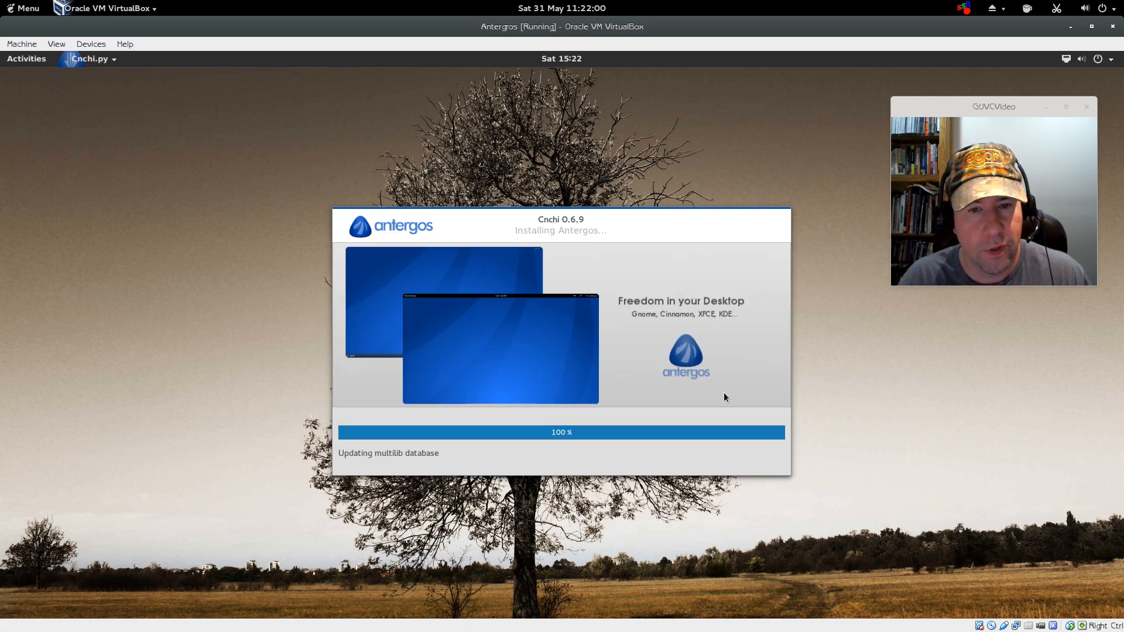